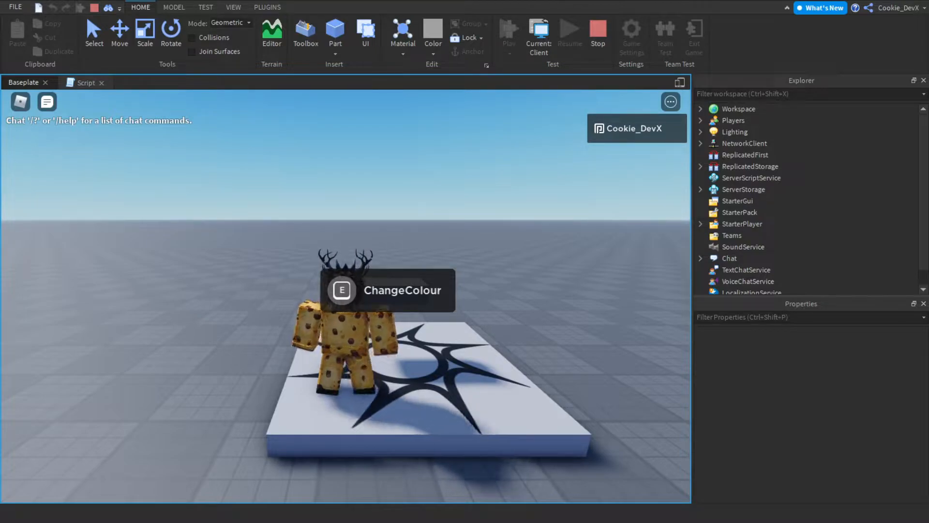
Walk onto the plate, trigger the ChangeColour prompt with E, and show the Developer Console output.
{"action": "key", "text": "w"}
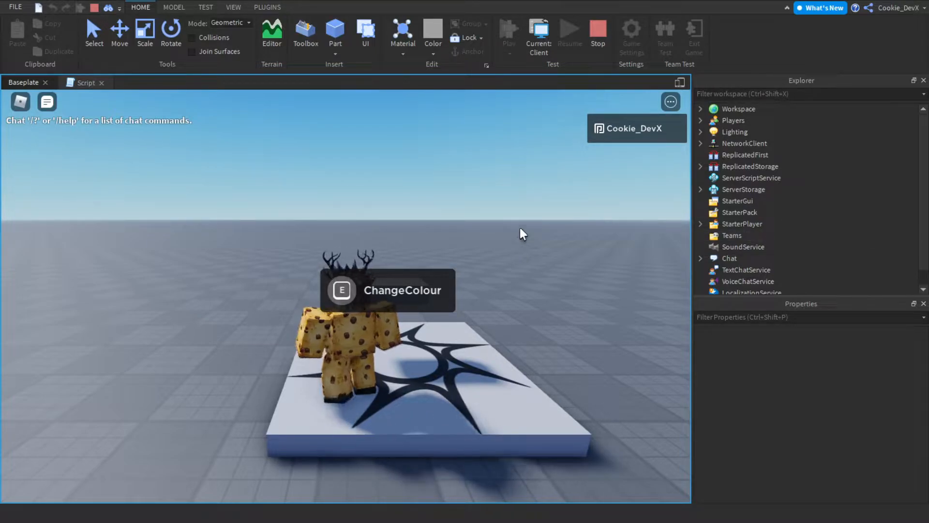
{"action": "key", "text": "s"}
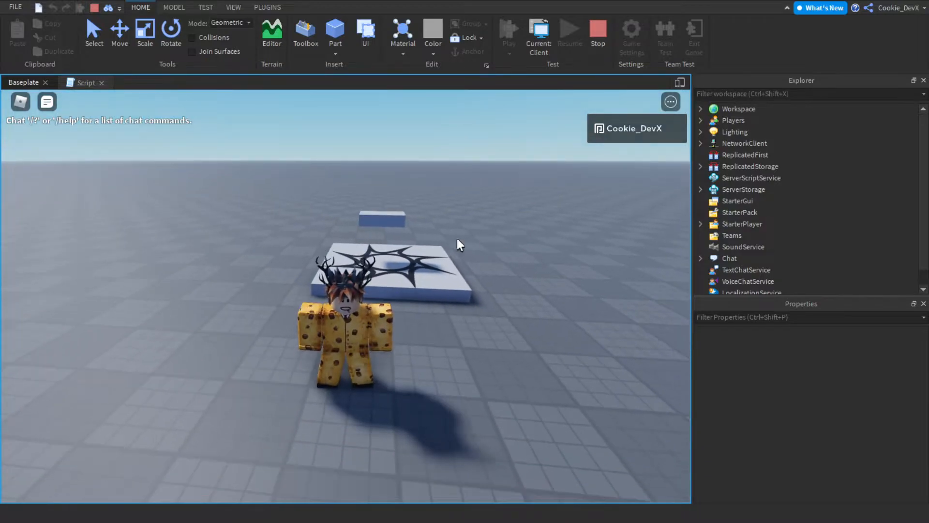
{"action": "key", "text": "w"}
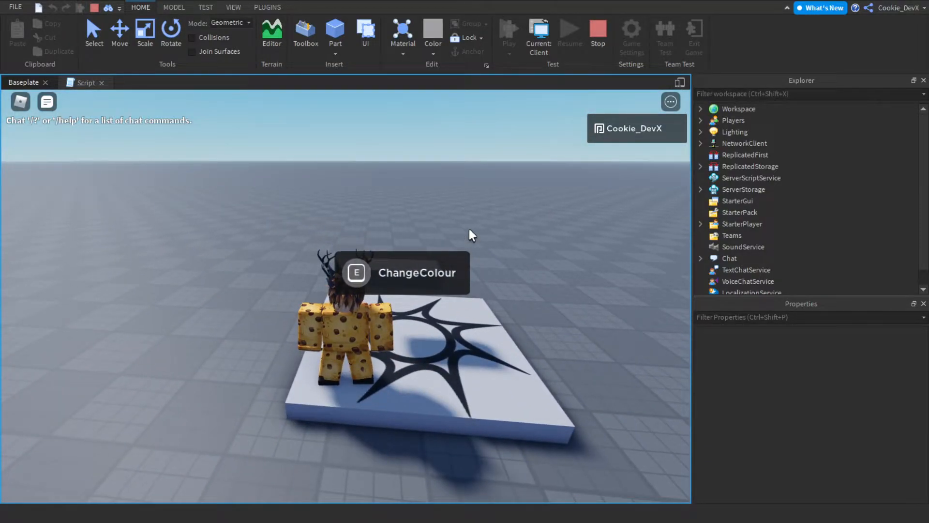
{"action": "key", "text": "e"}
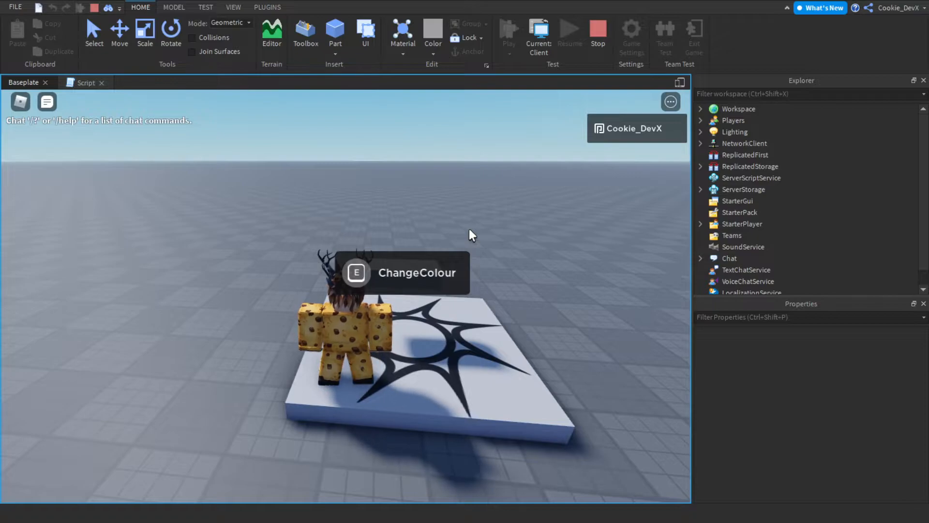
{"action": "key", "text": "F9"}
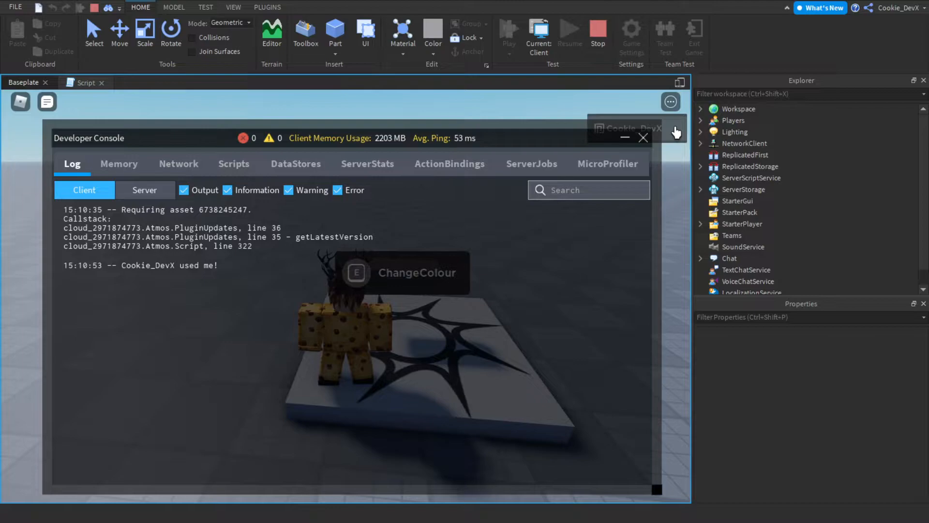
Stop the playtest, insert a Part raised above the spawn plate, and anchor it.
{"action": "left_click", "coordinate": [598, 34]}
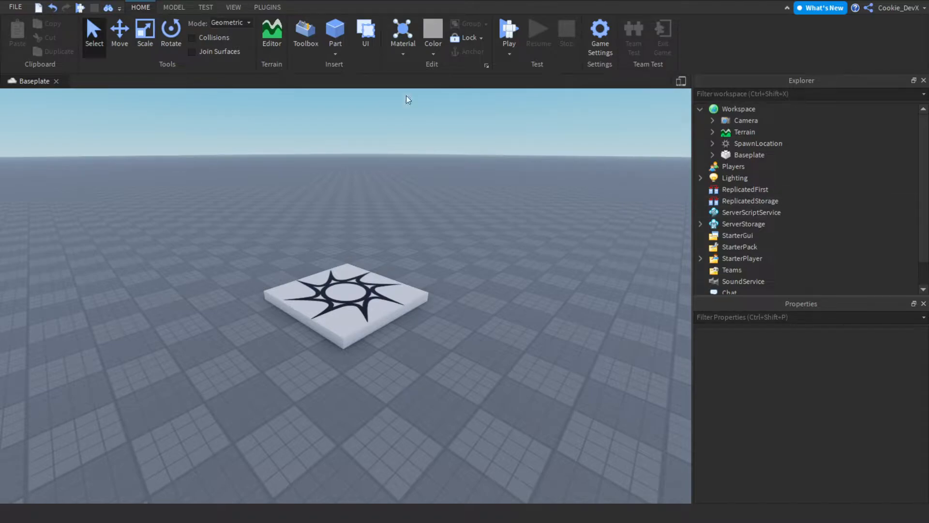
{"action": "left_click", "coordinate": [342, 26]}
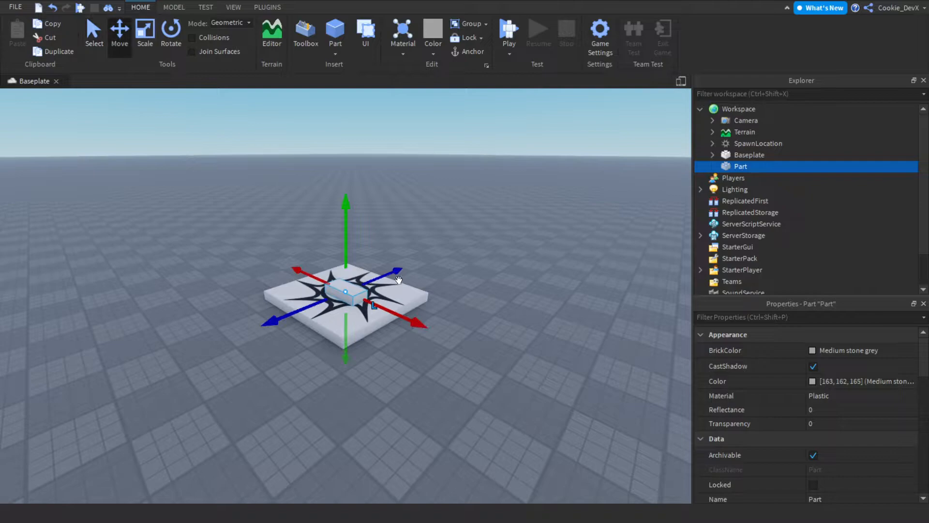
{"action": "left_click_drag", "start_coordinate": [346, 227], "coordinate": [347, 192]}
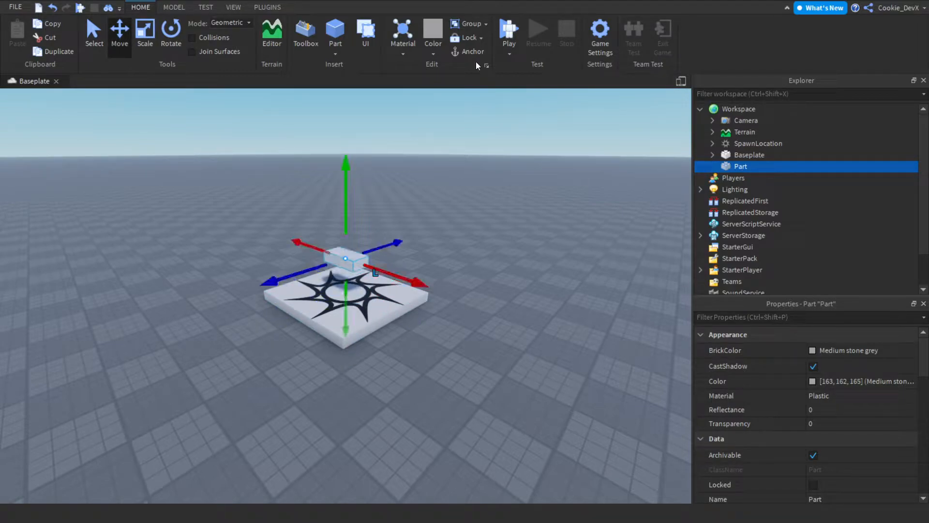
{"action": "left_click", "coordinate": [465, 52]}
Insert a ProximityPrompt under the Part and select it to show its properties.
{"action": "left_click", "coordinate": [756, 167]}
{"action": "type", "text": "P"}
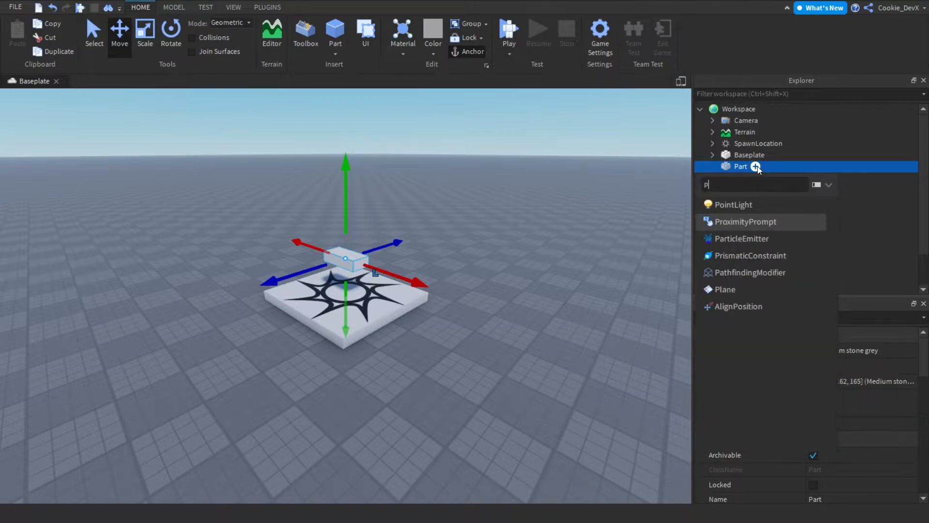
{"action": "type", "text": "pro"}
{"action": "key", "text": "Return"}
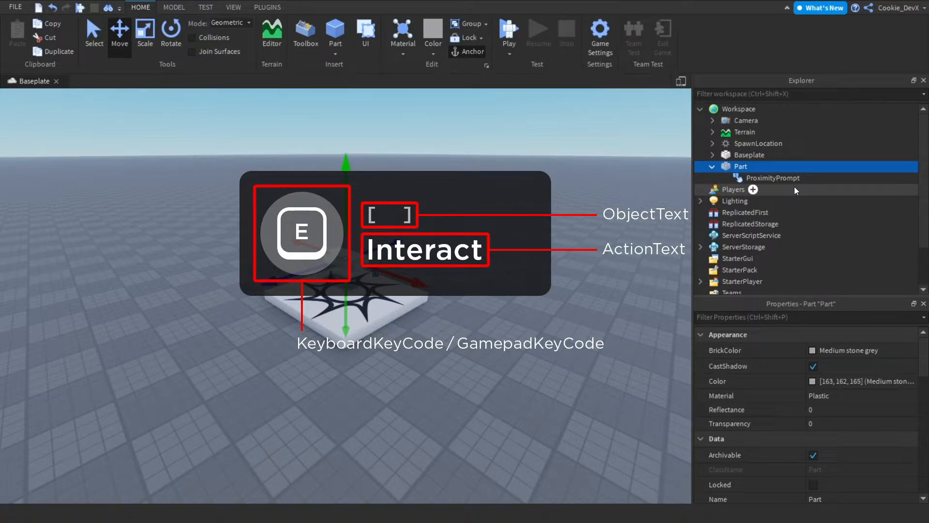
{"action": "left_click", "coordinate": [761, 180]}
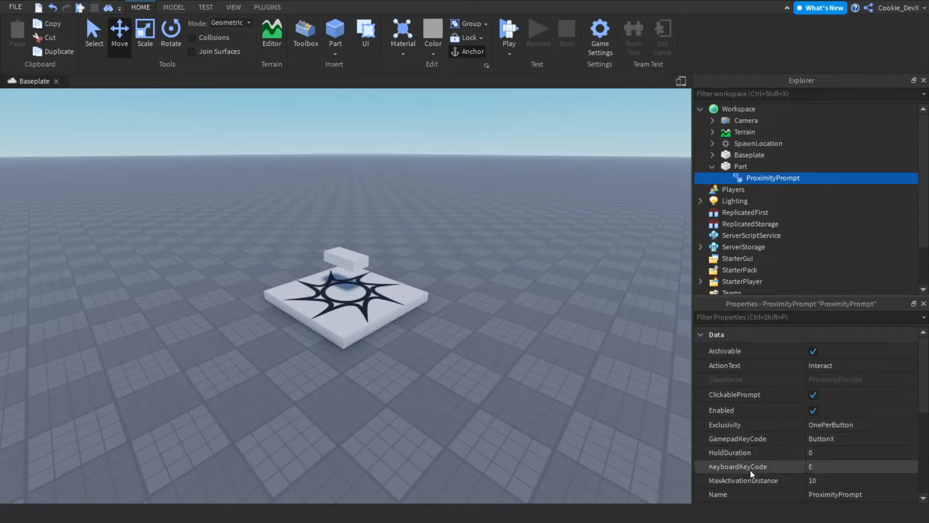
{"action": "mouse_move", "coordinate": [734, 466]}
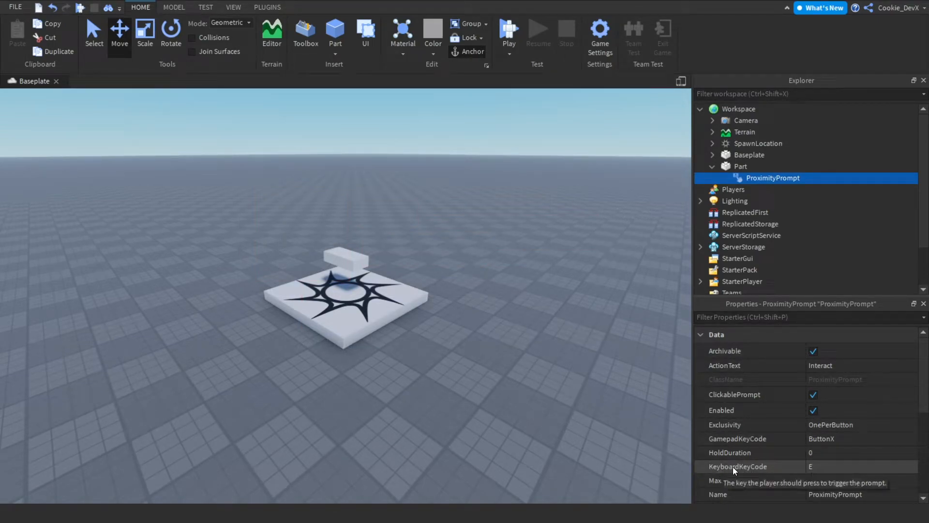
{"action": "left_click", "coordinate": [754, 466]}
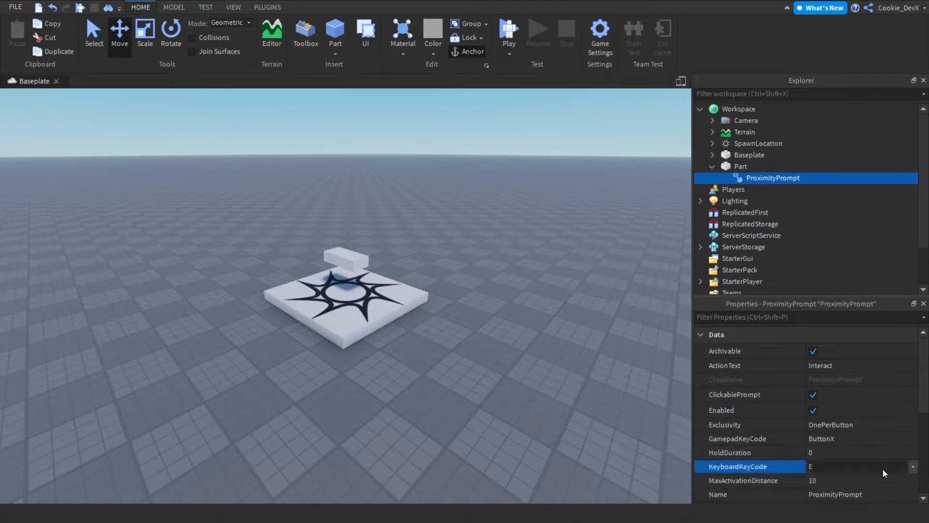
{"action": "left_click", "coordinate": [878, 464]}
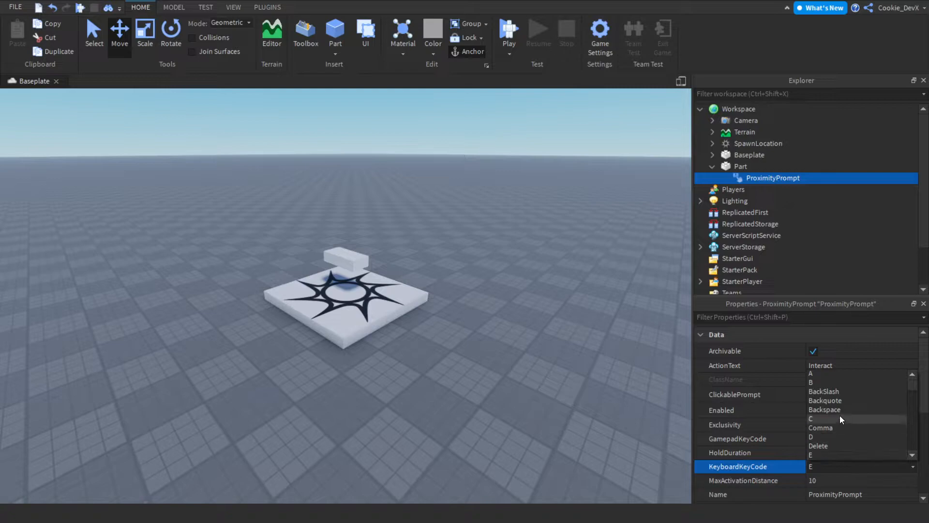
{"action": "scroll", "coordinate": [857, 413], "scroll_direction": "down", "scroll_amount": 1}
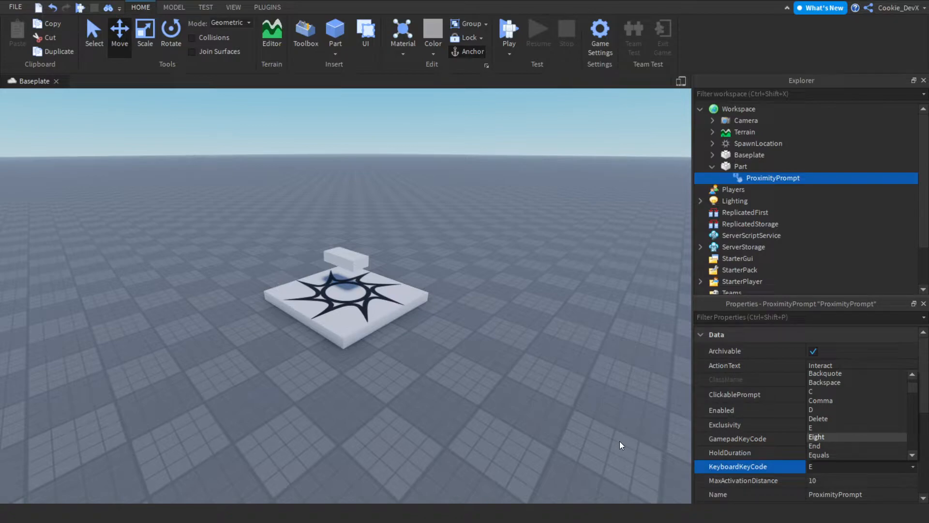
{"action": "left_click", "coordinate": [769, 414]}
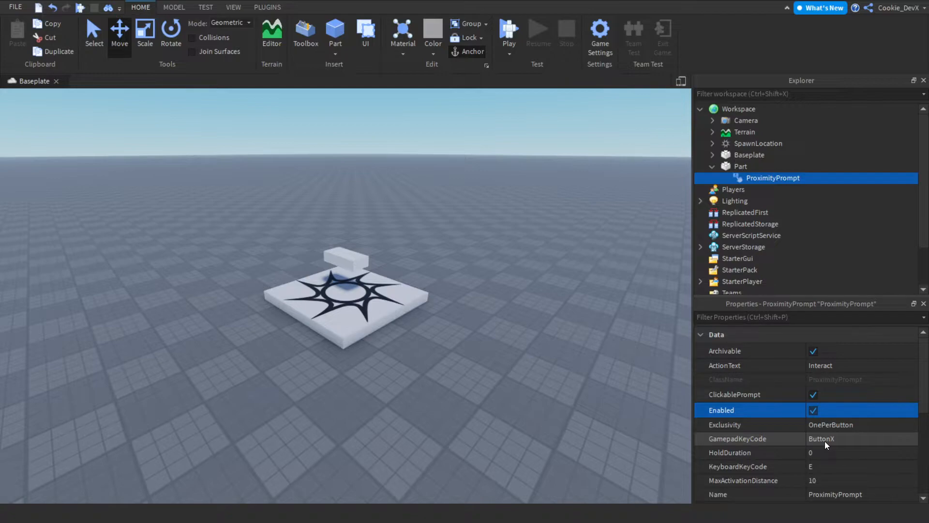
{"action": "left_click", "coordinate": [824, 441]}
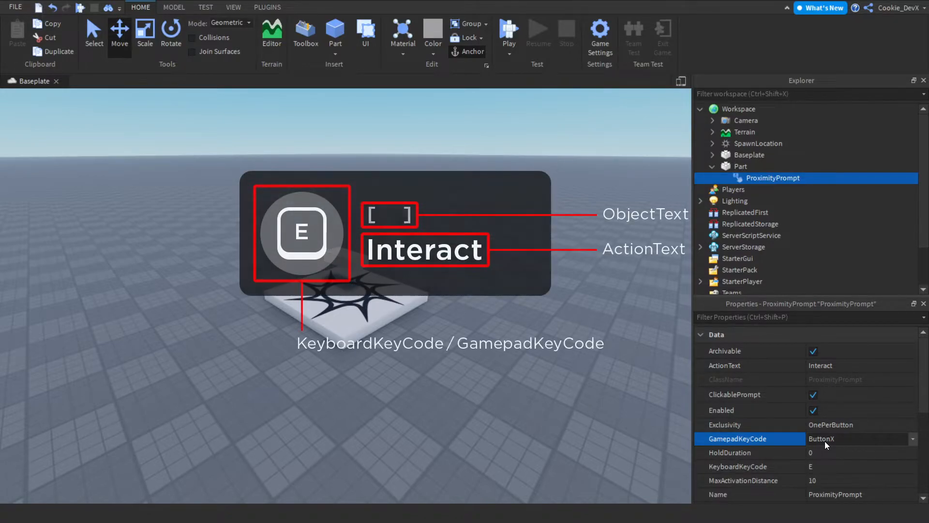
{"action": "scroll", "coordinate": [850, 454], "scroll_direction": "down", "scroll_amount": 2}
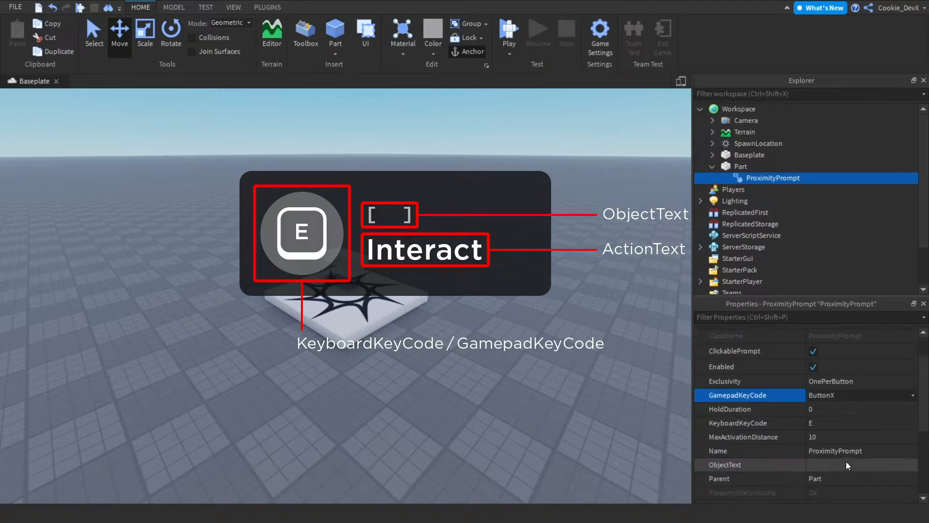
{"action": "scroll", "coordinate": [845, 460], "scroll_direction": "down", "scroll_amount": 3}
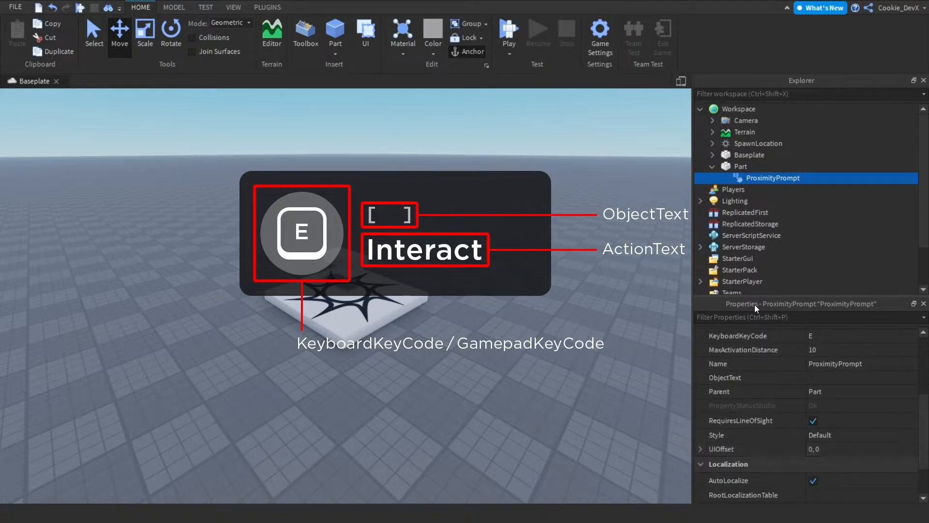
Filter properties by 'obj' and set the ProximityPrompt's ObjectText to Part.
{"action": "left_click", "coordinate": [754, 318]}
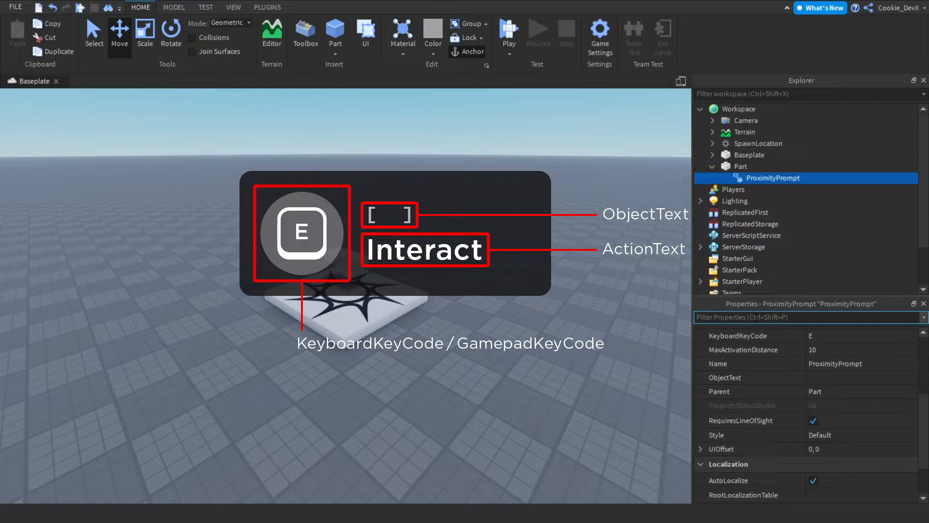
{"action": "type", "text": "obj"}
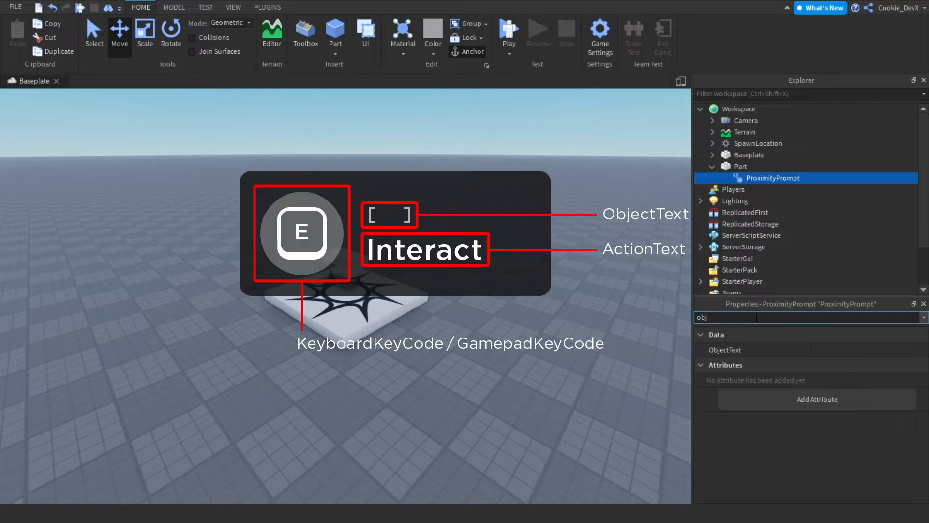
{"action": "left_click", "coordinate": [851, 349]}
{"action": "type", "text": "Pa"}
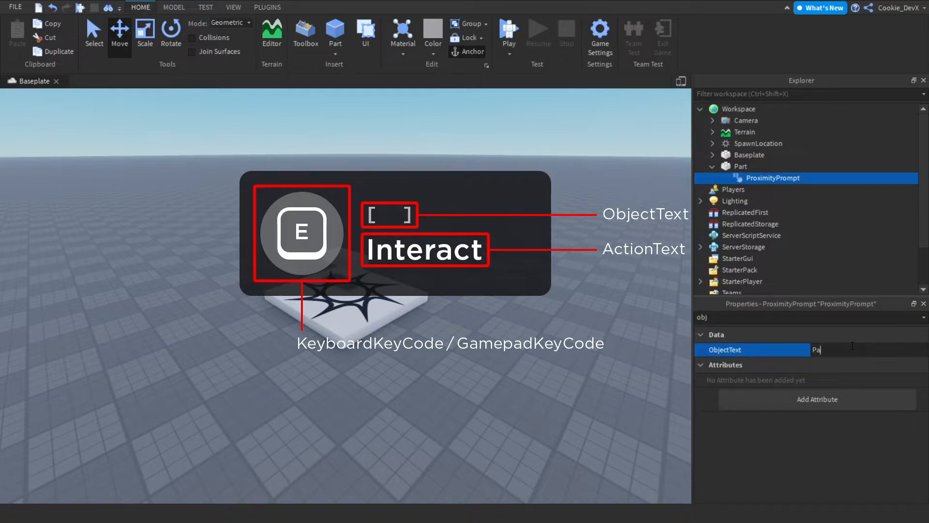
{"action": "type", "text": "rt"}
{"action": "key", "text": "Return"}
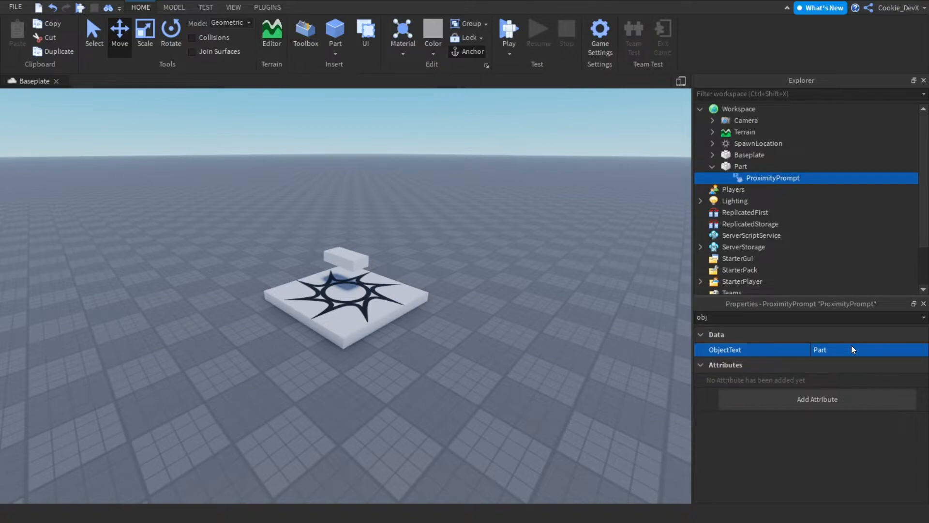
Clear the property filter to list all properties and review ActionText, leaving it as Interact.
{"action": "double_click", "coordinate": [791, 317]}
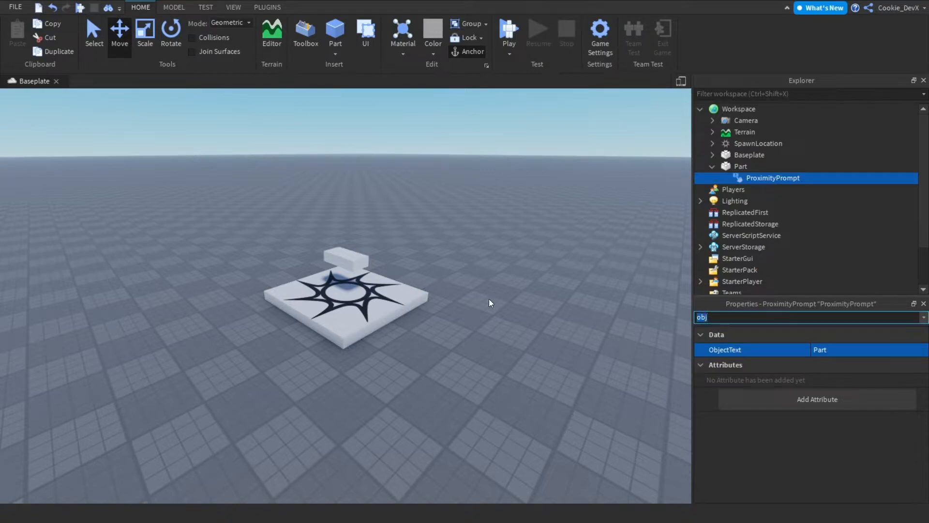
{"action": "key", "text": "BackSpace"}
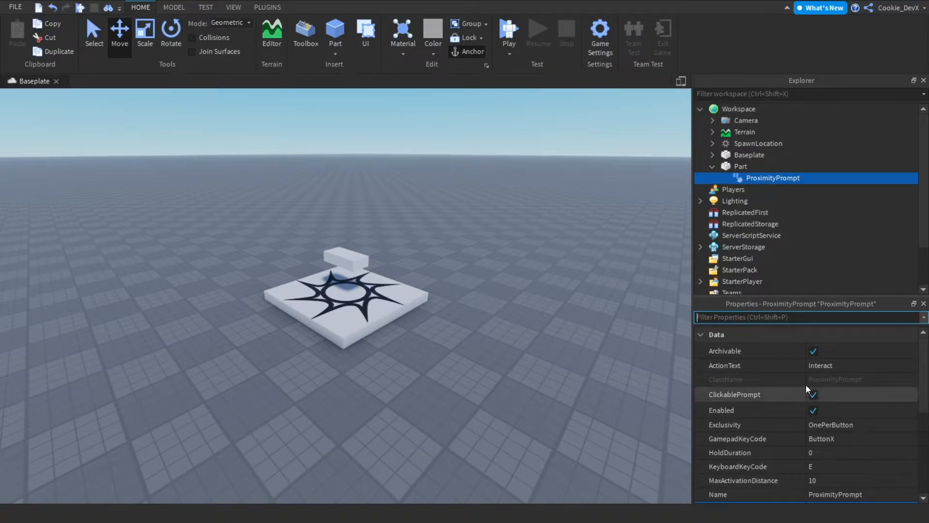
{"action": "left_click", "coordinate": [855, 367]}
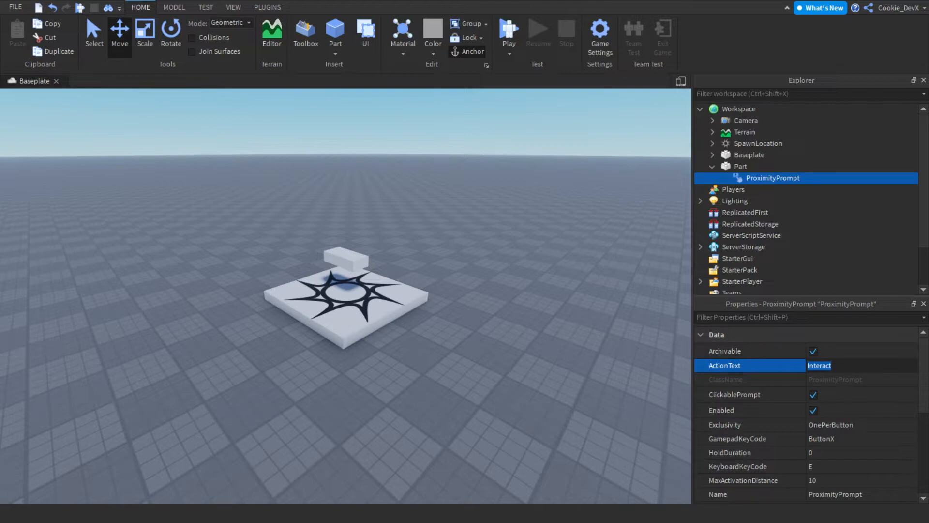
{"action": "scroll", "coordinate": [887, 403], "scroll_direction": "down", "scroll_amount": 4}
{"action": "scroll", "coordinate": [888, 404], "scroll_direction": "down", "scroll_amount": 4}
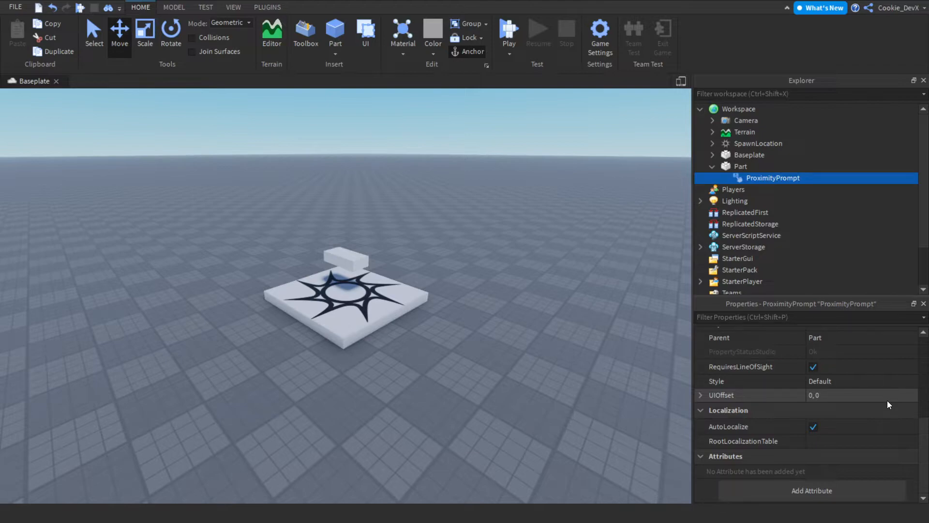
{"action": "left_click", "coordinate": [788, 317]}
{"action": "type", "text": "max"}
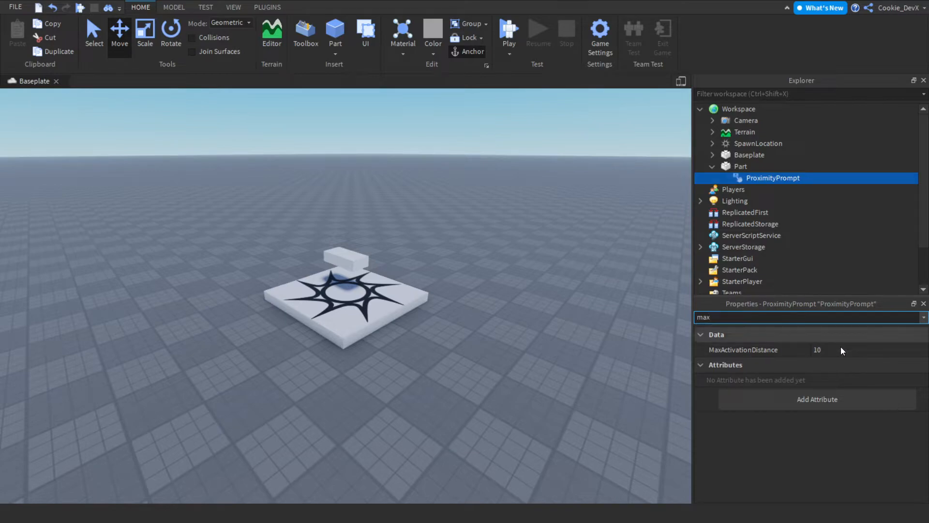
{"action": "left_click", "coordinate": [834, 350]}
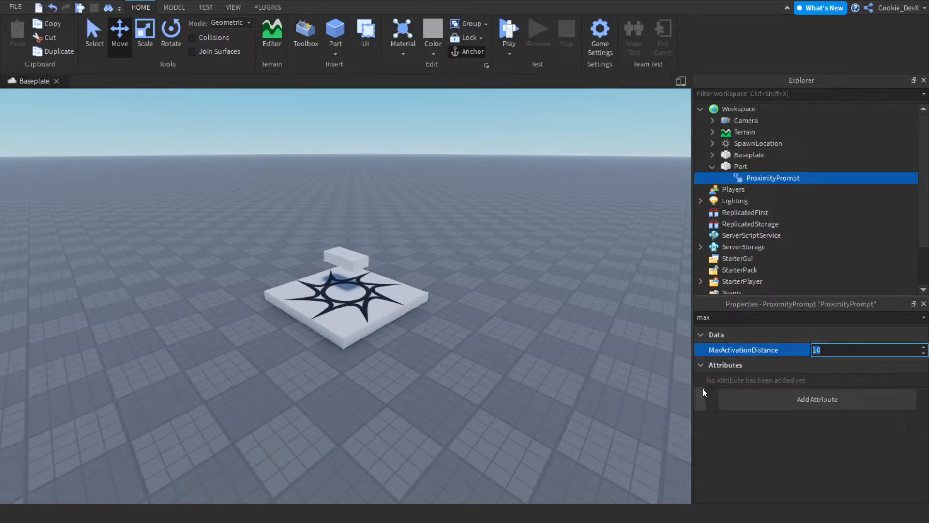
{"action": "left_click", "coordinate": [799, 316]}
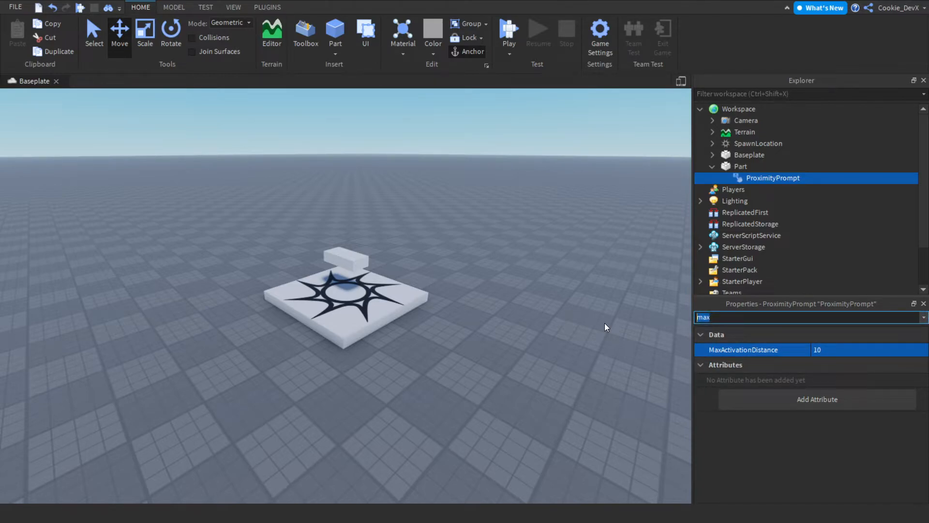
{"action": "type", "text": "e"}
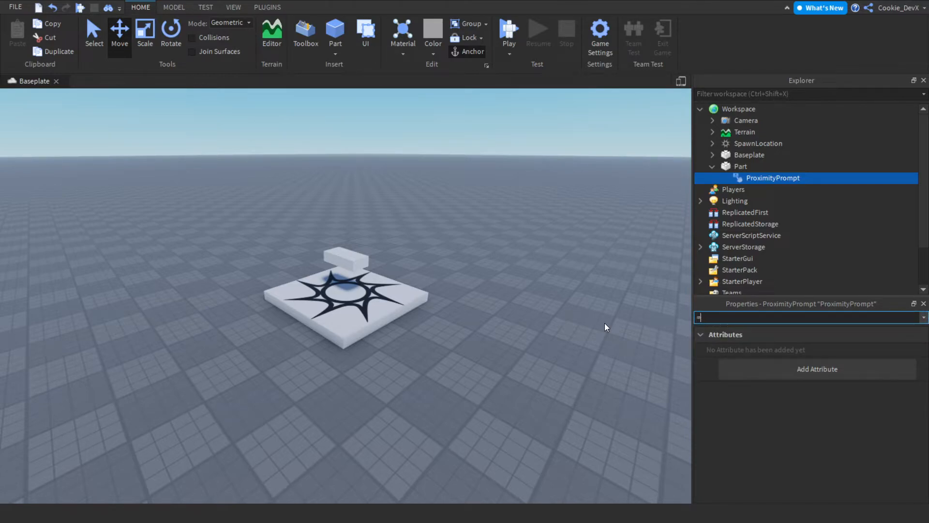
{"action": "type", "text": "re"}
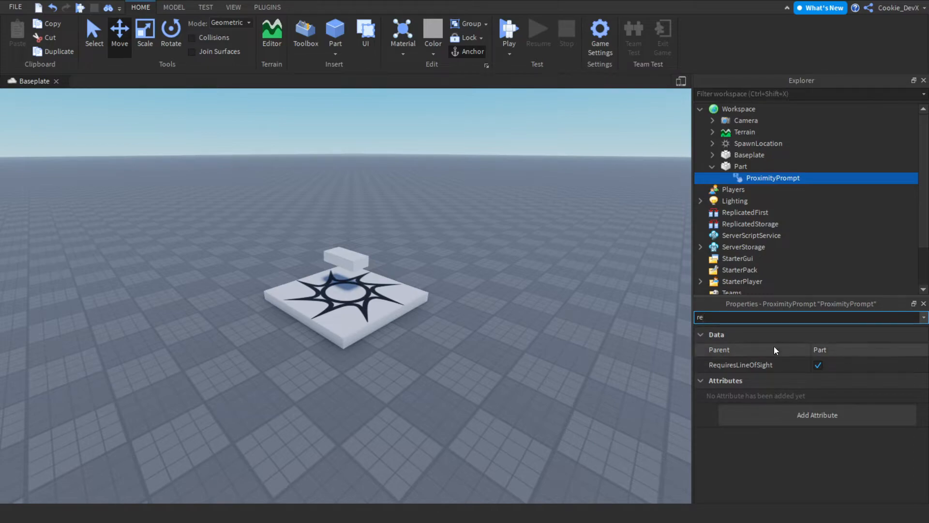
{"action": "mouse_move", "coordinate": [770, 351]}
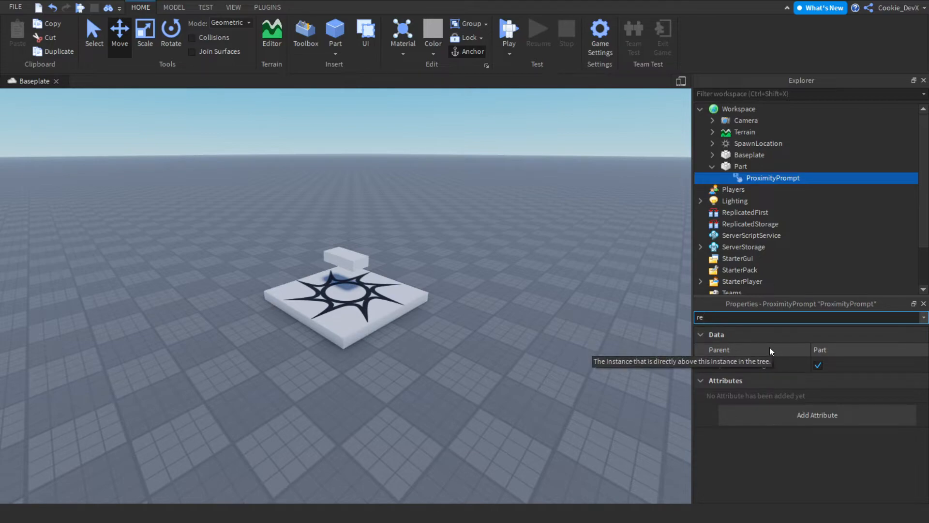
{"action": "key", "text": "ctrl+1"}
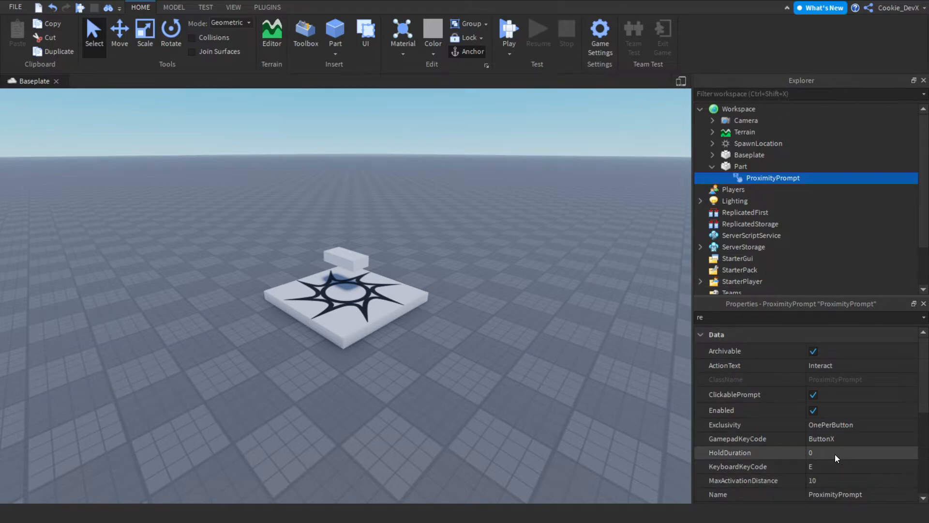
Set the ProximityPrompt's HoldDuration to 3 seconds.
{"action": "left_click", "coordinate": [837, 456]}
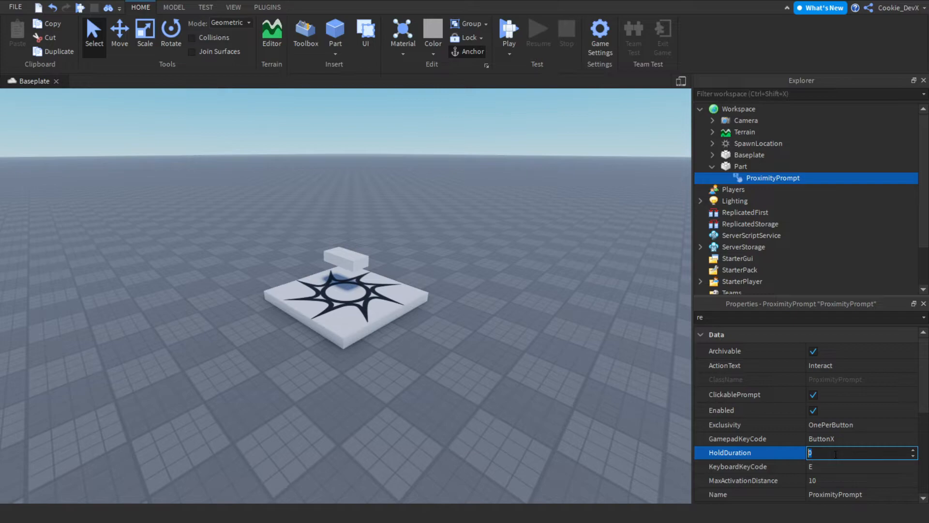
{"action": "key", "text": "BackSpace"}
{"action": "type", "text": "3"}
{"action": "key", "text": "Return"}
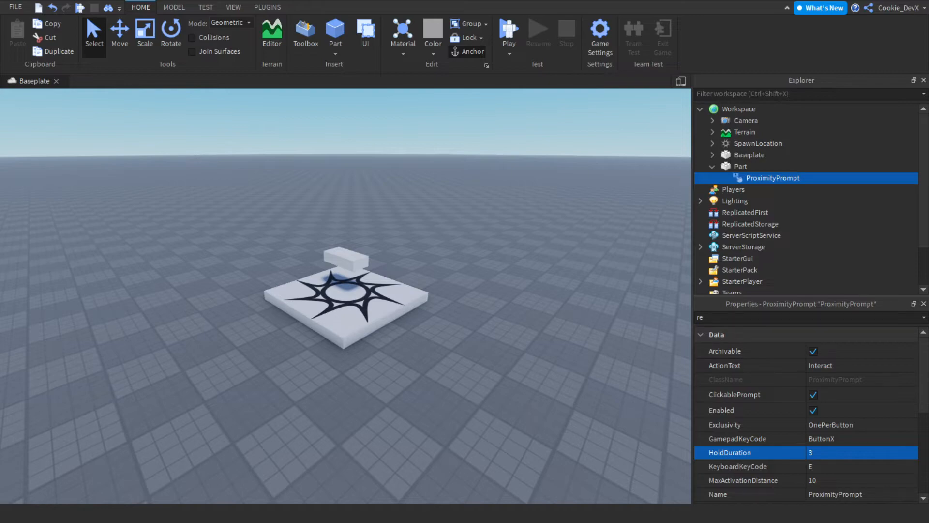
Insert a Script under the Part and write local ProximityPrompt1 = script.Parent.ProximityPrompt.
{"action": "left_click", "coordinate": [807, 178]}
{"action": "left_click", "coordinate": [776, 167]}
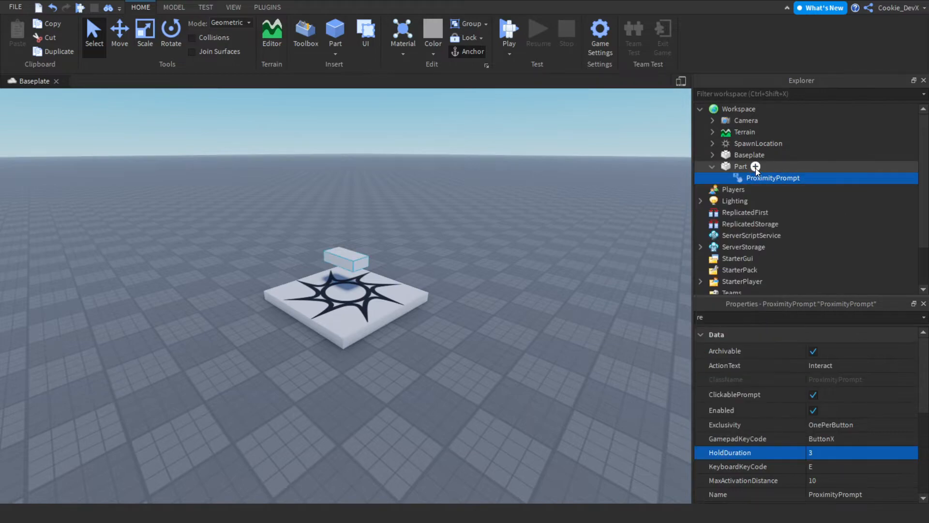
{"action": "key", "text": "Escape"}
{"action": "left_click", "coordinate": [755, 166]}
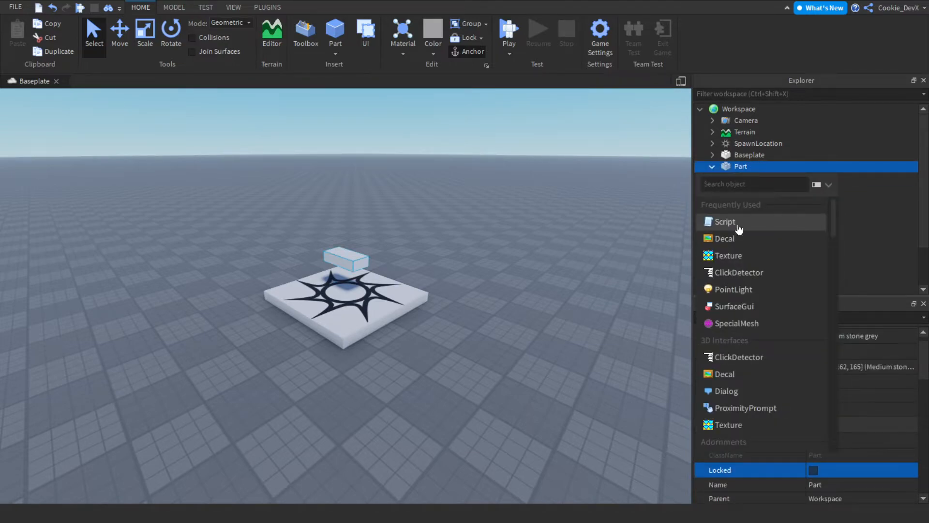
{"action": "left_click", "coordinate": [740, 222]}
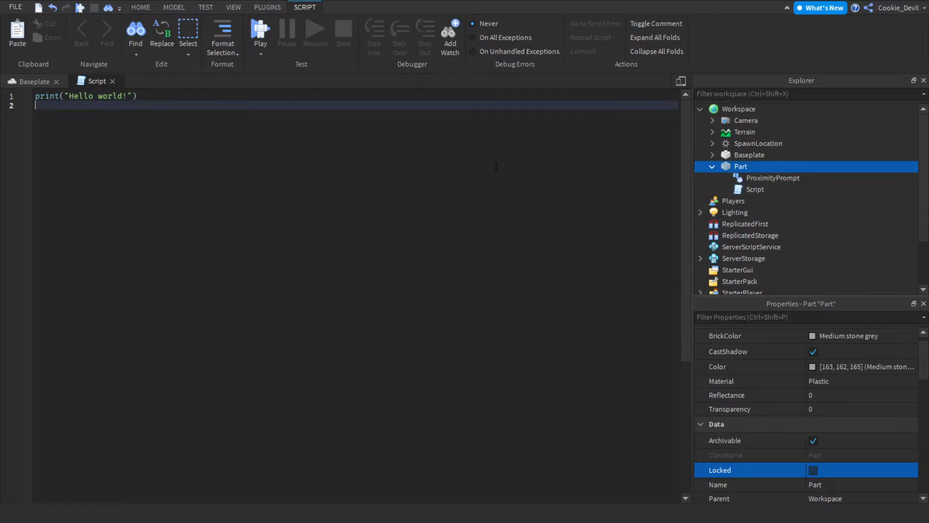
{"action": "key", "text": "ctrl+a"}
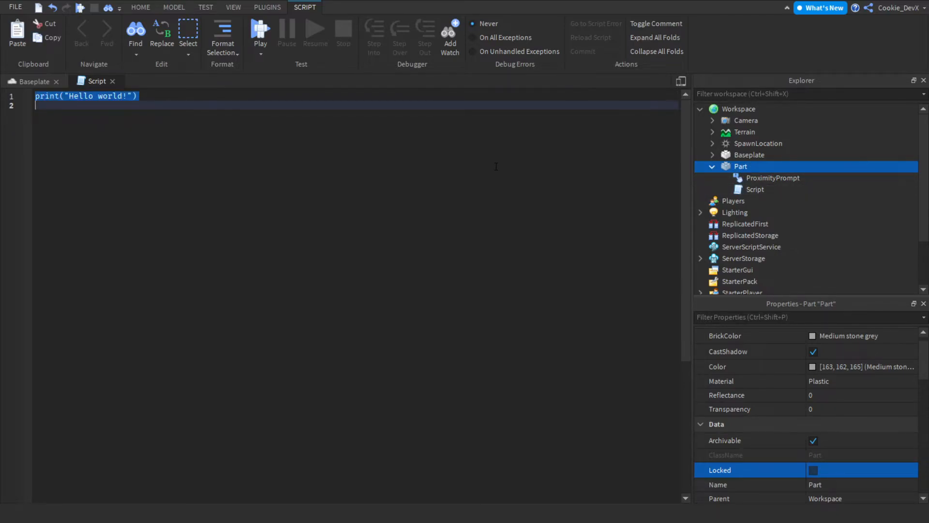
{"action": "type", "text": "local ProximityP"}
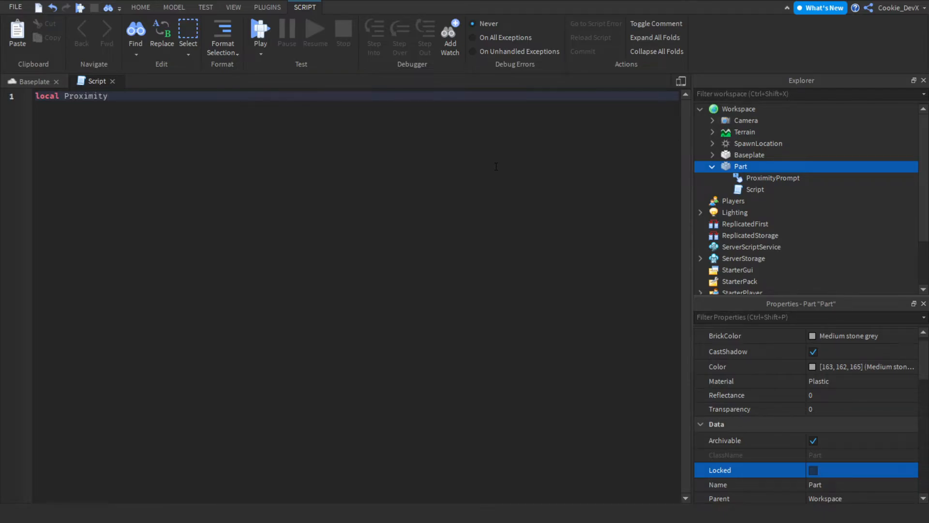
{"action": "type", "text": "rompt1 = "}
{"action": "type", "text": "script."}
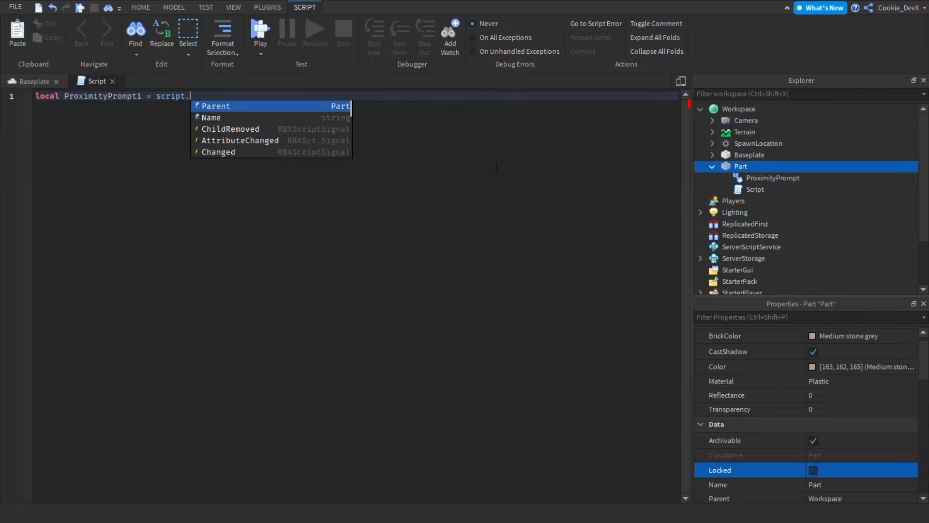
{"action": "type", "text": "Parent."}
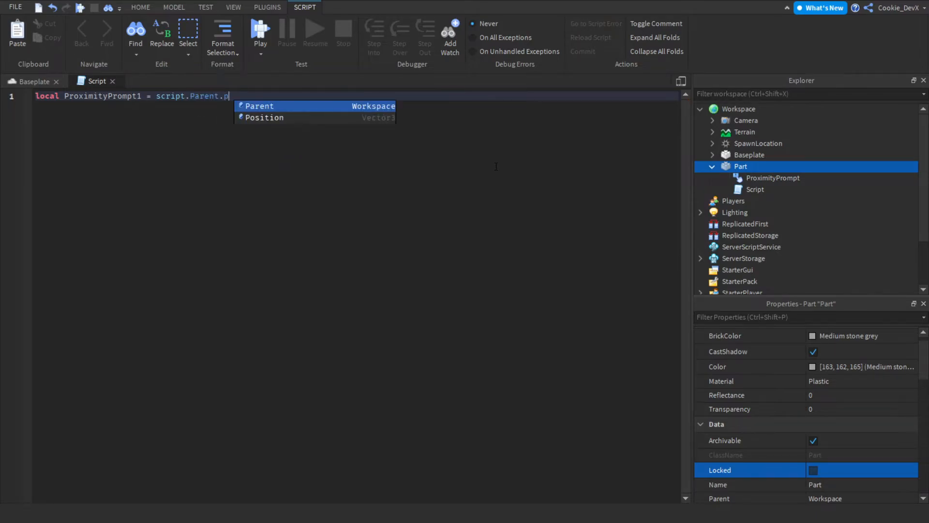
{"action": "type", "text": "pro"}
{"action": "key", "text": "Tab"}
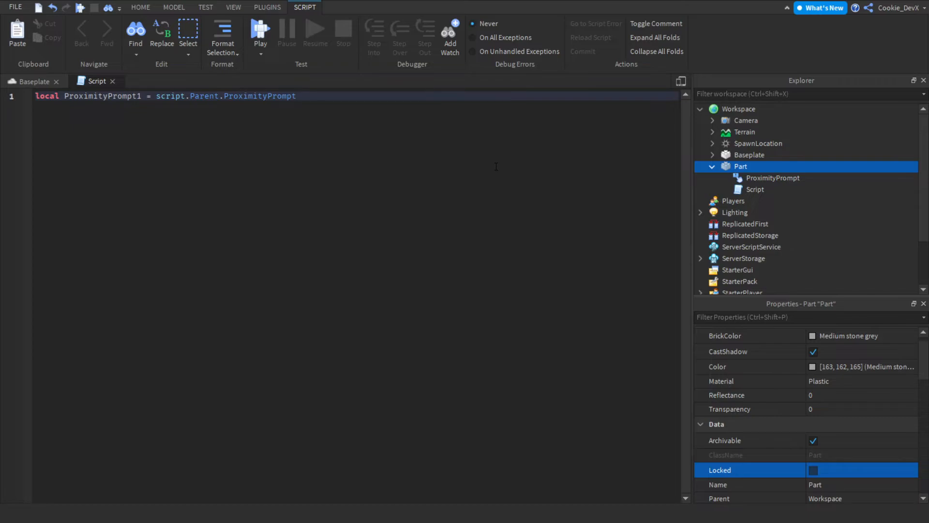
Write ProximityPrompt1.Triggered:Connect(function(player) with its body and closing end).
{"action": "key", "text": "Return"}
{"action": "key", "text": "Return"}
{"action": "type", "text": "pro"}
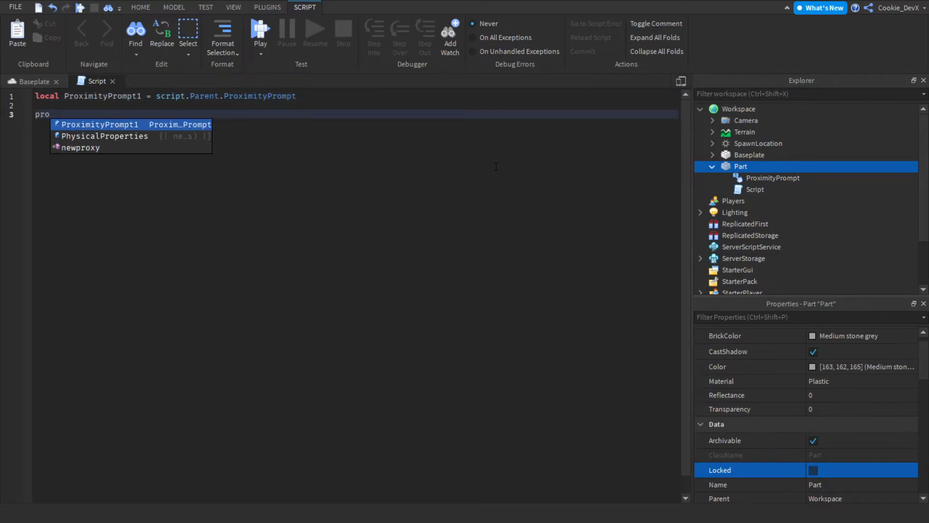
{"action": "key", "text": "BackSpace"}
{"action": "key", "text": "BackSpace"}
{"action": "key", "text": "BackSpace"}
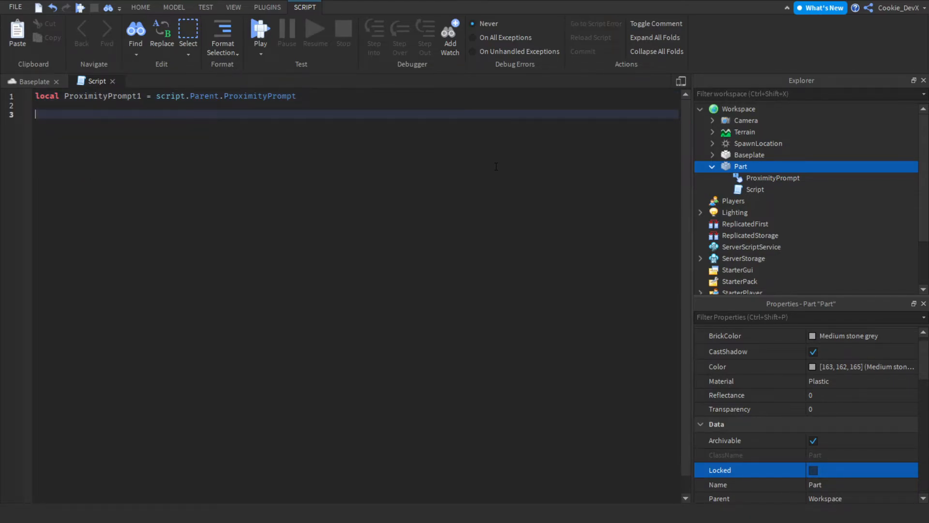
{"action": "type", "text": "pro"}
{"action": "key", "text": "Tab"}
{"action": "type", "text": "."}
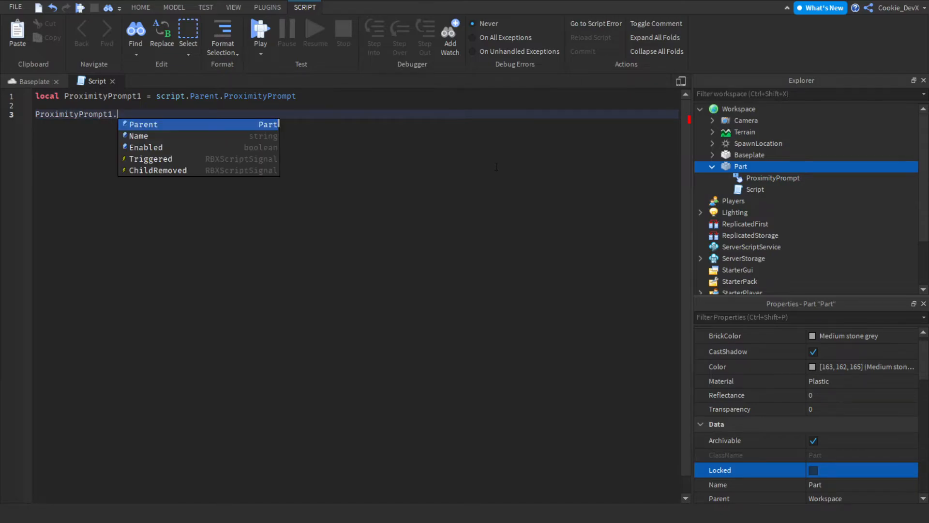
{"action": "type", "text": "tri"}
{"action": "key", "text": "Tab"}
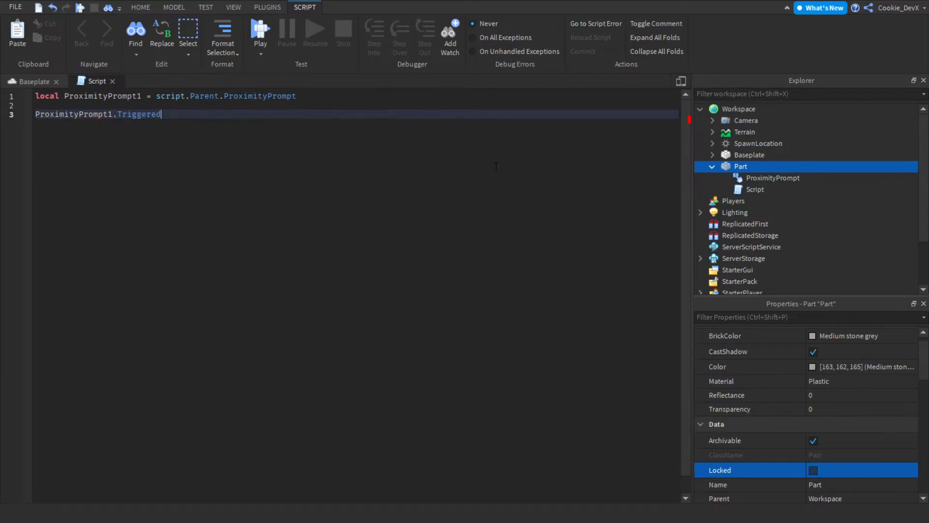
{"action": "type", "text": ":"}
{"action": "key", "text": "Tab"}
{"action": "type", "text": "File"}
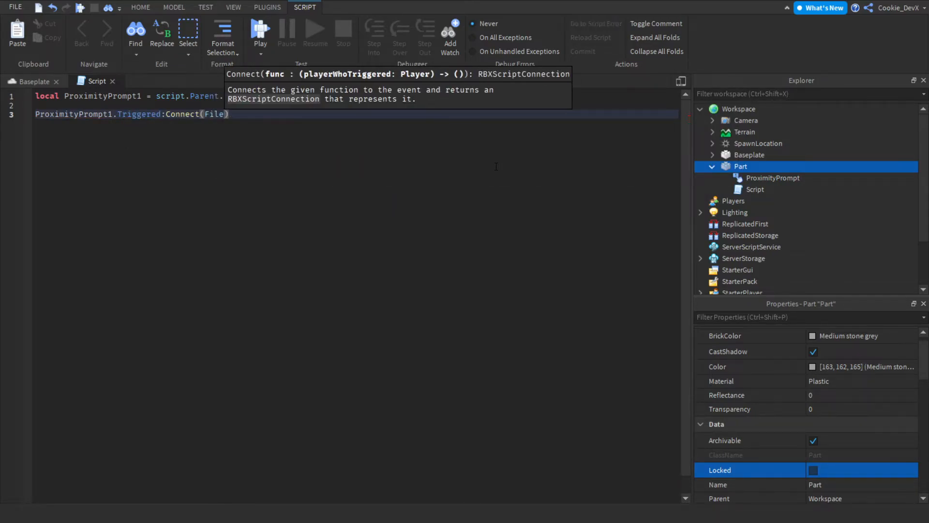
{"action": "type", "text": "unction("}
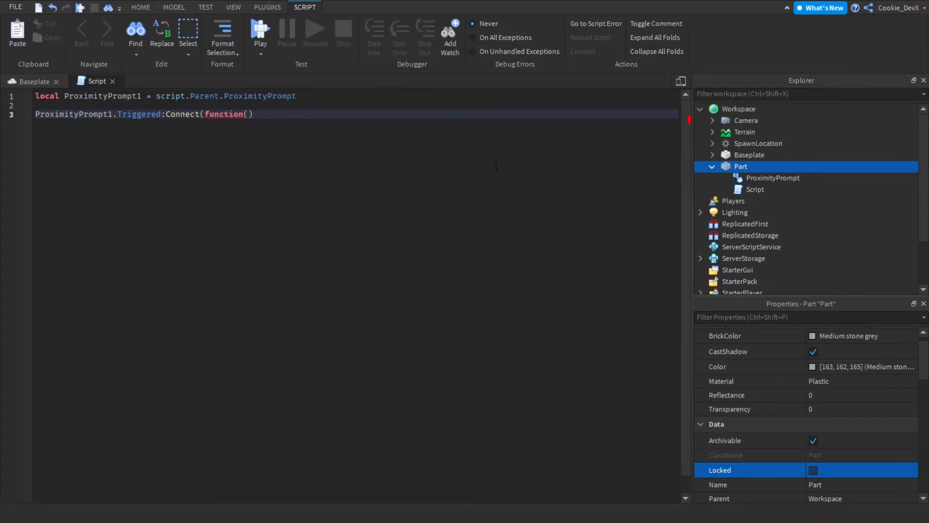
{"action": "type", "text": "player"}
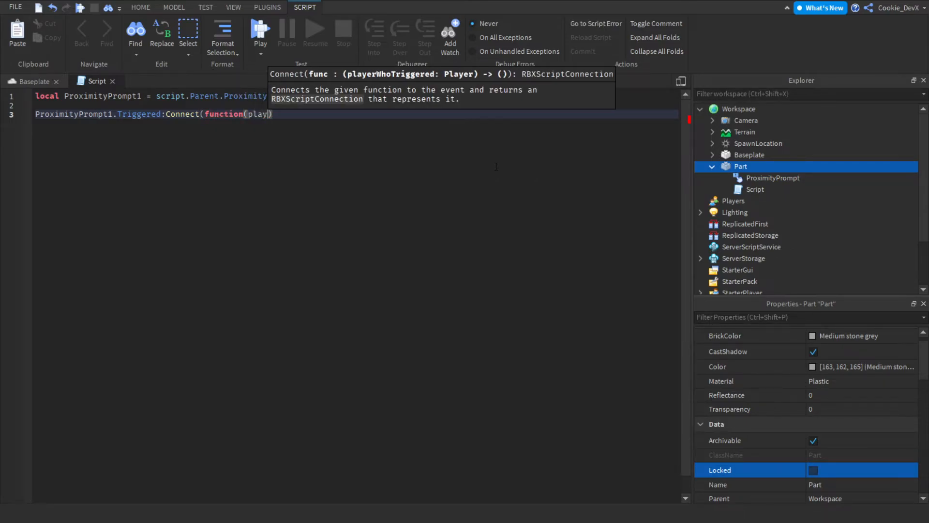
{"action": "key", "text": "Right"}
{"action": "key", "text": "Return"}
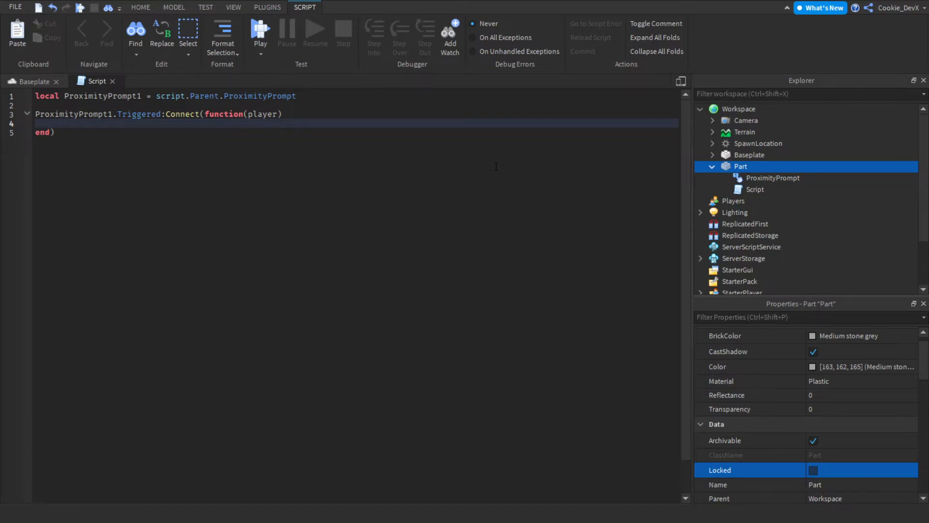
{"action": "left_click", "coordinate": [773, 177]}
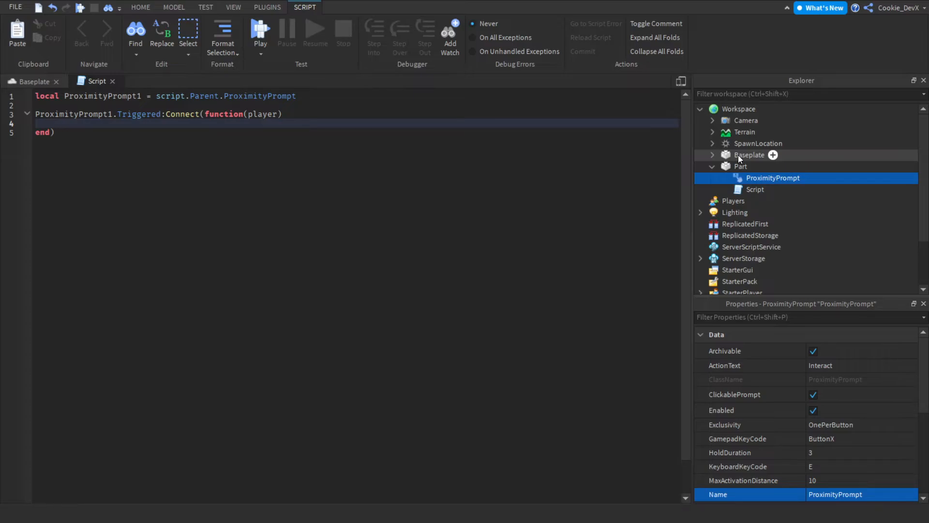
{"action": "type", "text": "script.Parent"}
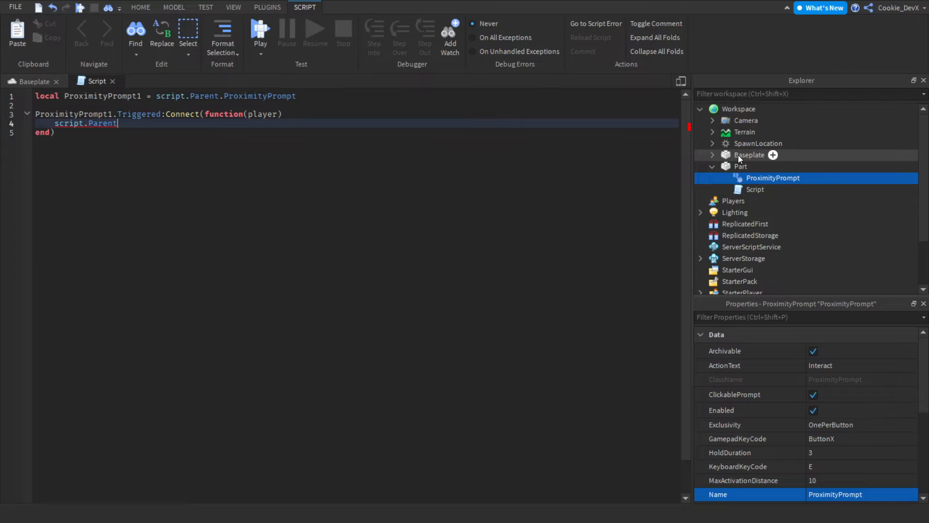
{"action": "type", "text": ".color "}
{"action": "type", "text": "= Br"}
Set script.Parent's colour to BrickColor.new("Really red") inside the handler.
{"action": "key", "text": "Tab"}
{"action": "type", "text": "."}
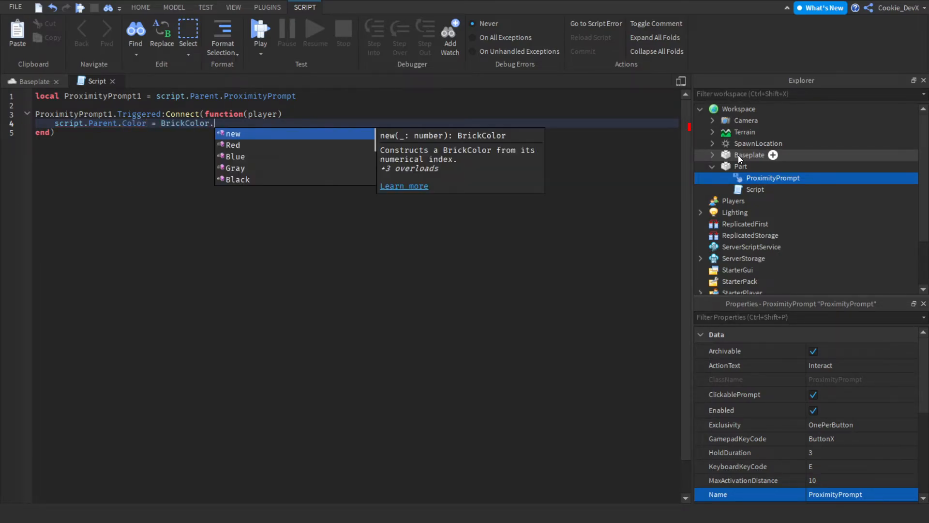
{"action": "type", "text": "new(\""}
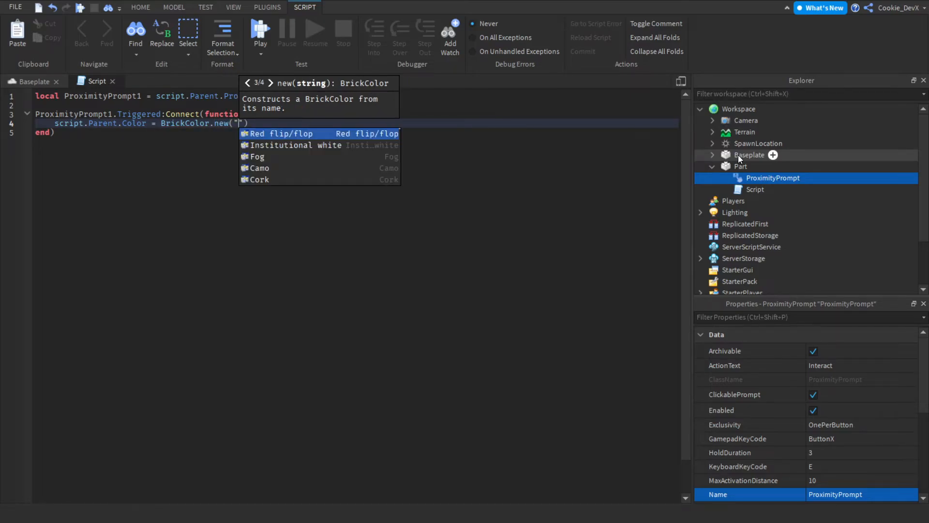
{"action": "type", "text": "red"}
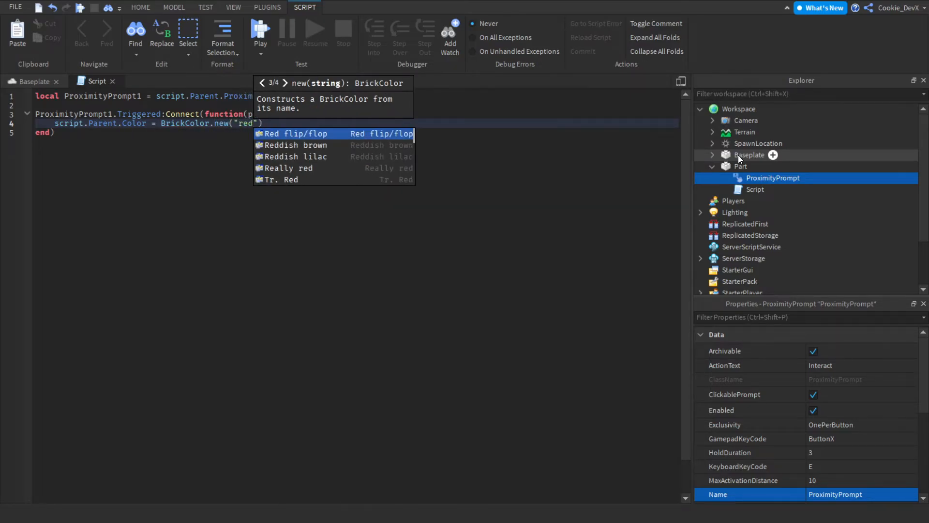
{"action": "key", "text": "Down"}
{"action": "key", "text": "Down"}
{"action": "key", "text": "Down"}
{"action": "key", "text": "Tab"}
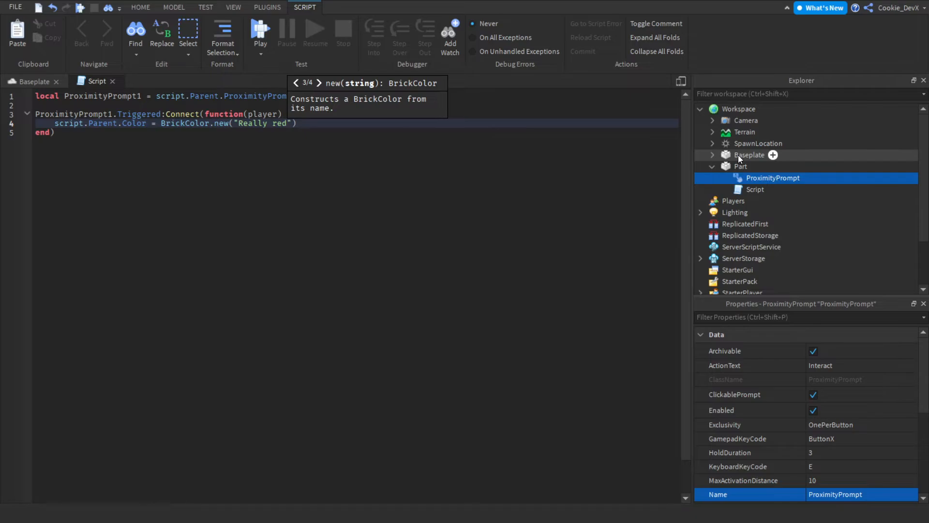
{"action": "key", "text": "Right"}
{"action": "key", "text": "Right"}
Add a print line concatenating a used-the-prompt message with player.Name.
{"action": "key", "text": "Return"}
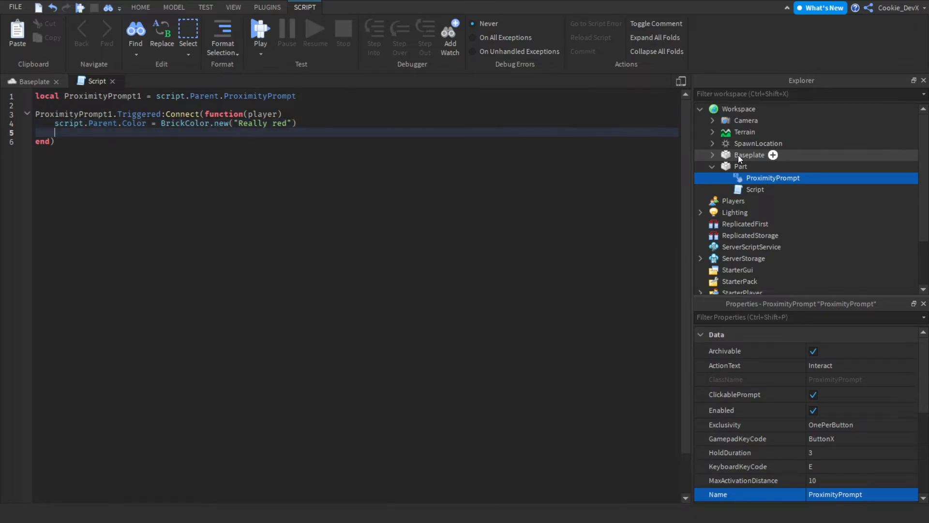
{"action": "type", "text": "print("}
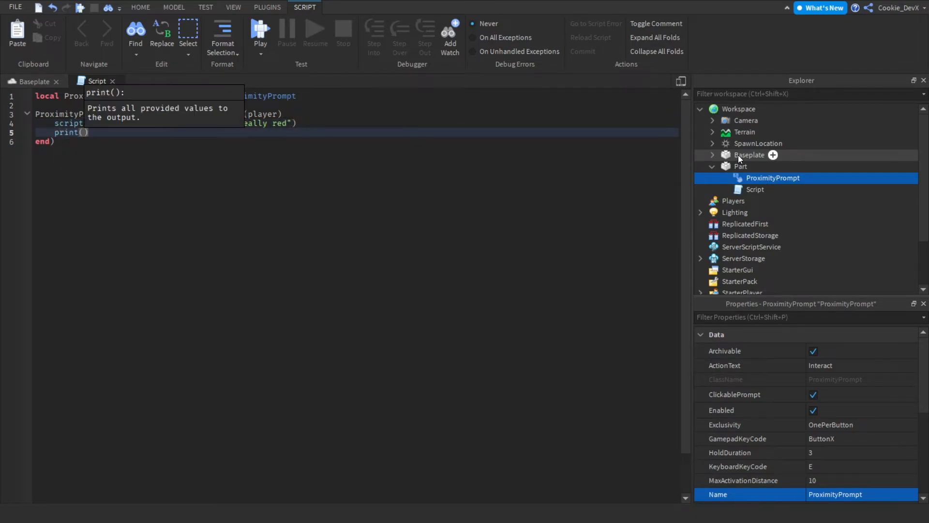
{"action": "type", "text": "\"So"}
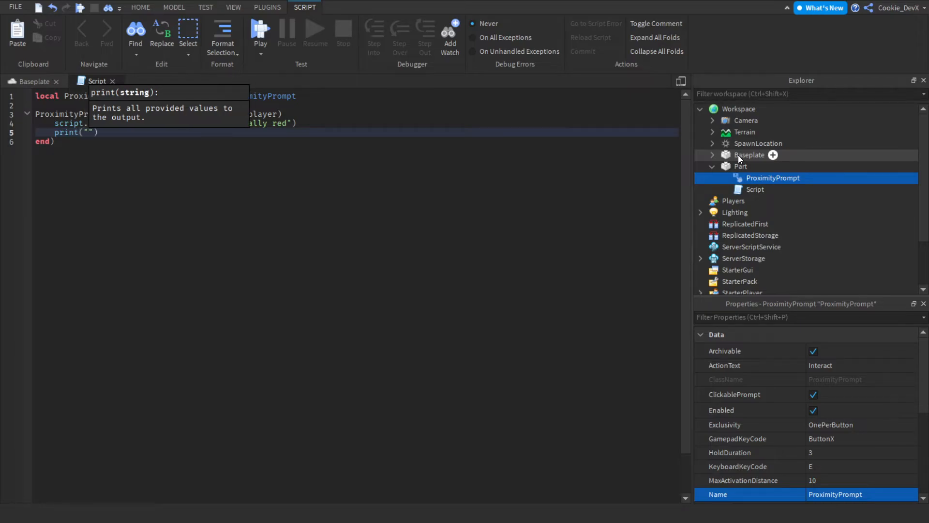
{"action": "type", "text": "mebod y "}
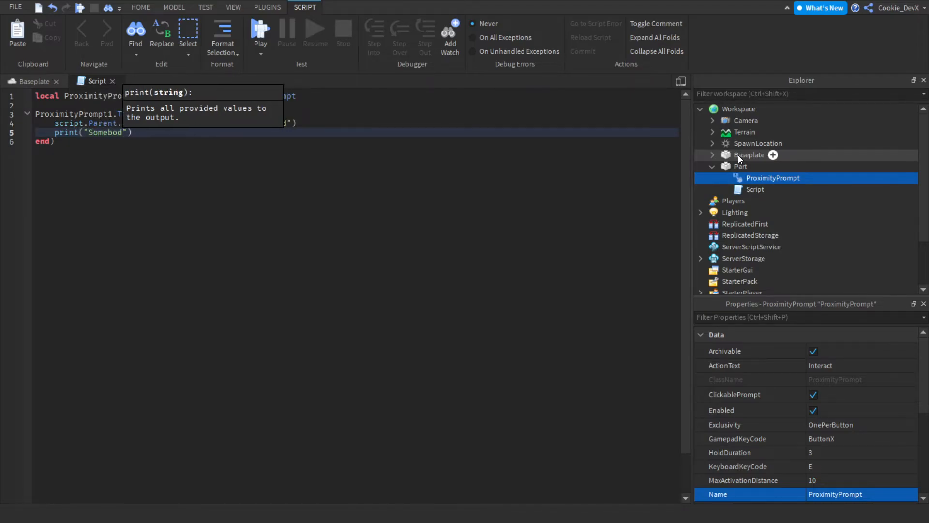
{"action": "type", "text": "used"}
{"action": "key", "text": "BackSpace"}
{"action": "key", "text": "BackSpace"}
{"action": "key", "text": "BackSpace"}
{"action": "key", "text": "BackSpace"}
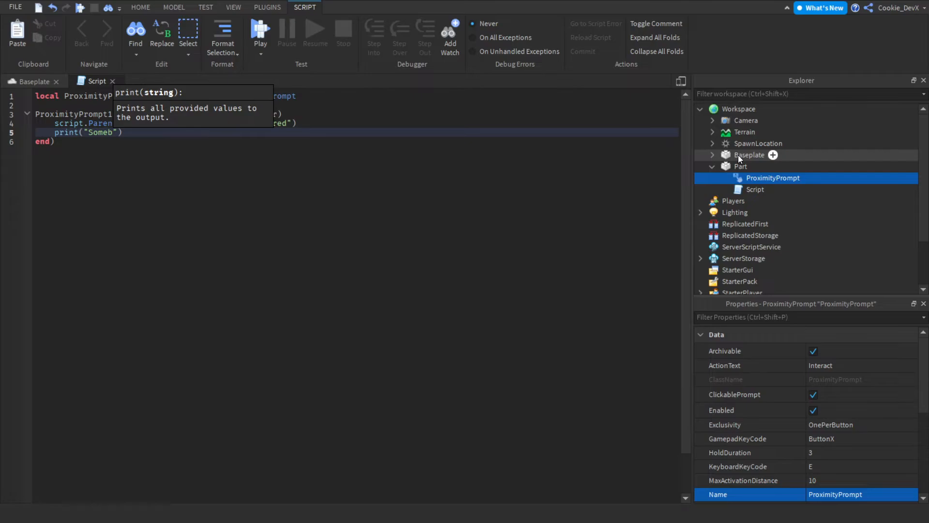
{"action": "type", "text": "ody used "}
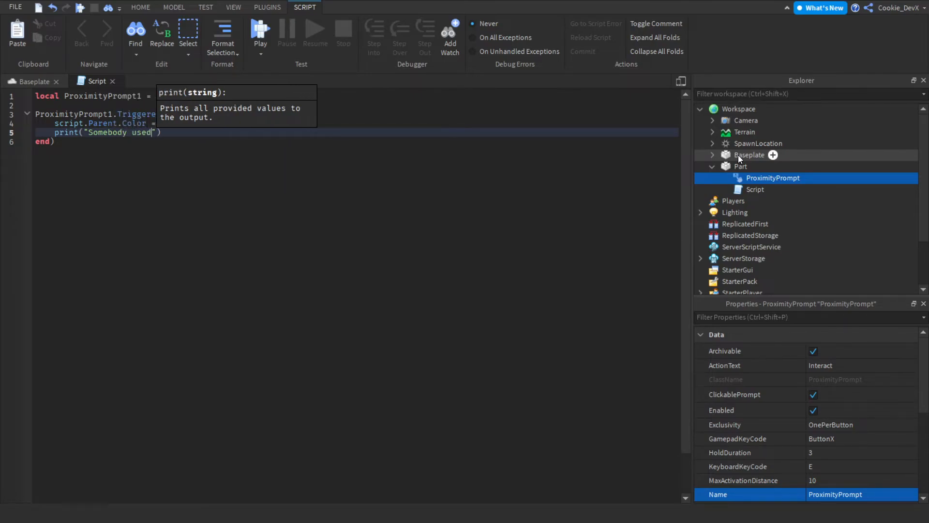
{"action": "type", "text": "the prox"}
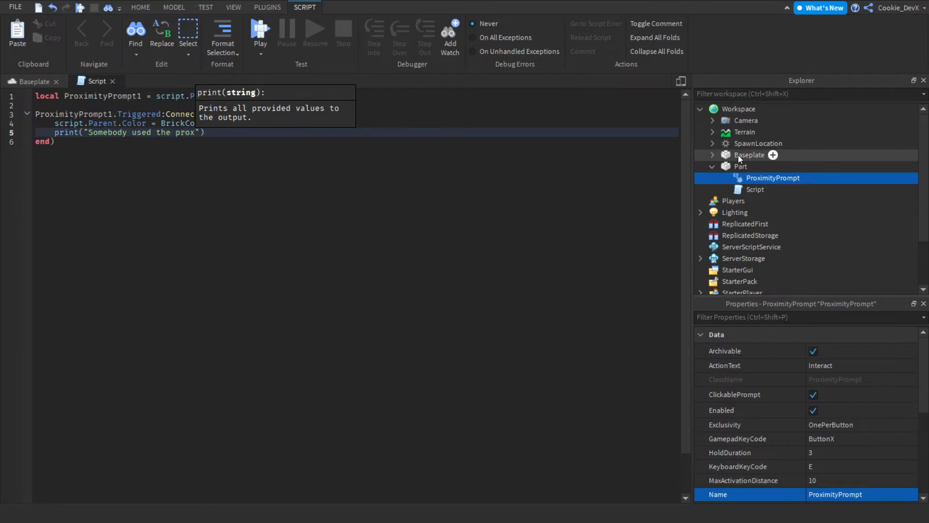
{"action": "type", "text": " prm"}
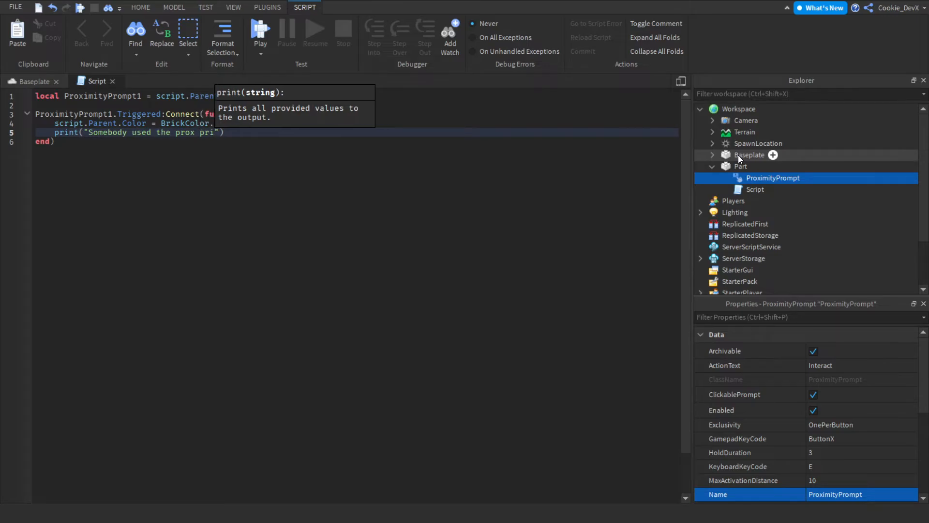
{"action": "key", "text": "BackSpace"}
{"action": "type", "text": "ompt, "}
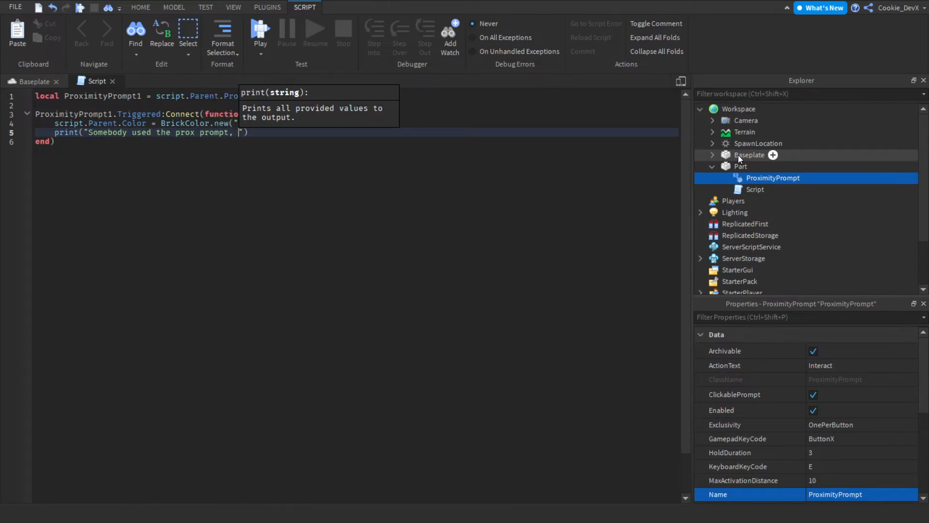
{"action": "type", "text": "they we"}
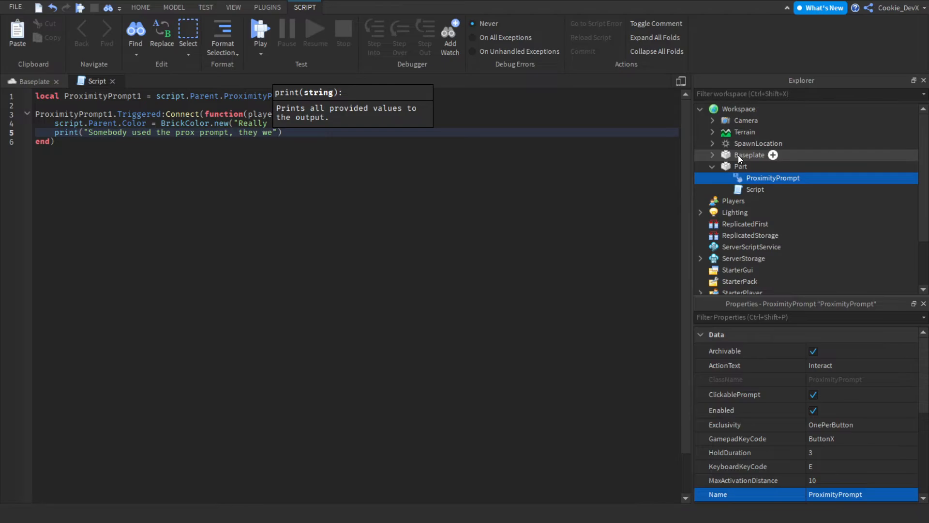
{"action": "key", "text": "BackSpace"}
{"action": "key", "text": "BackSpace"}
{"action": "type", "text": "are called:"}
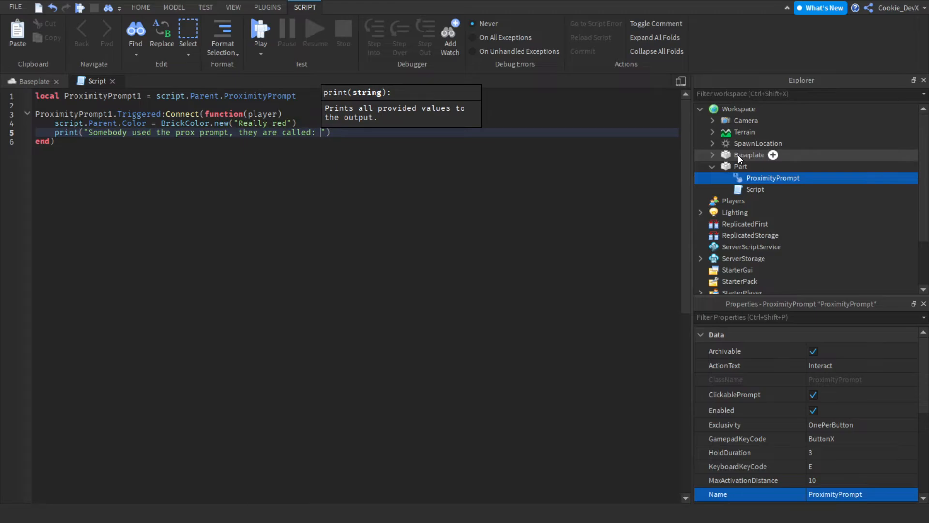
{"action": "type", "text": " \""}
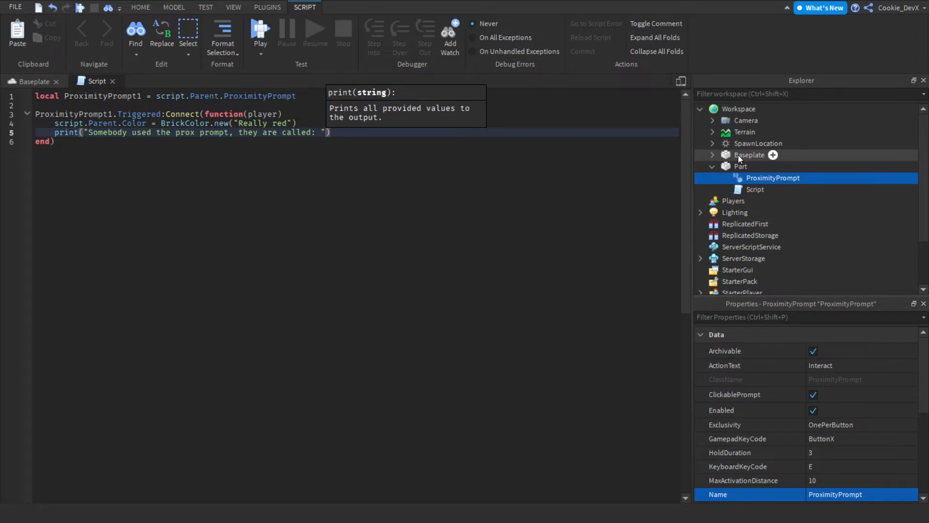
{"action": "type", "text": " .."}
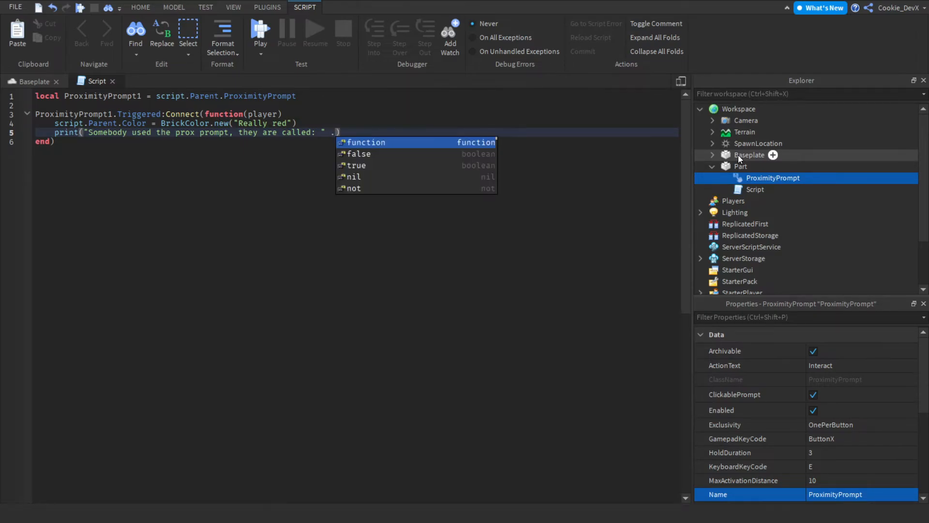
{"action": "type", "text": "pl"}
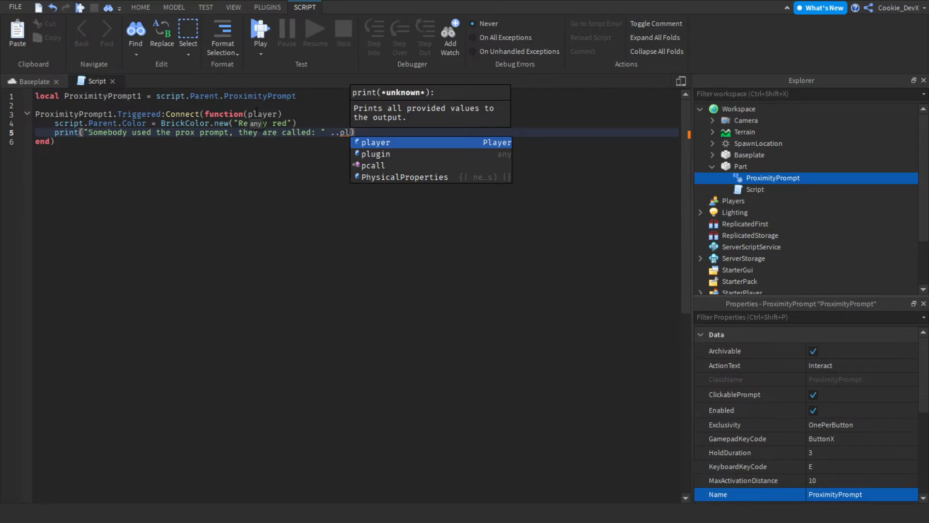
{"action": "type", "text": "ayer"}
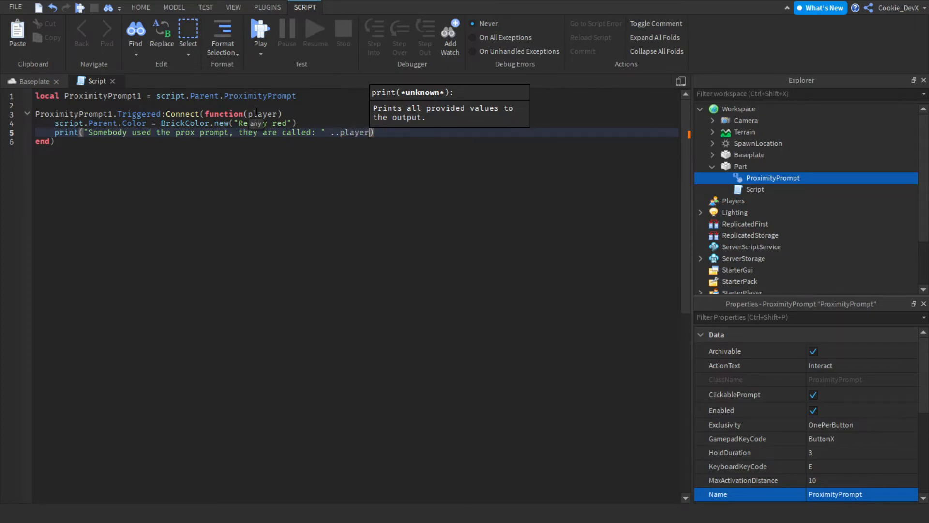
{"action": "type", "text": ".Na"}
{"action": "key", "text": "Tab"}
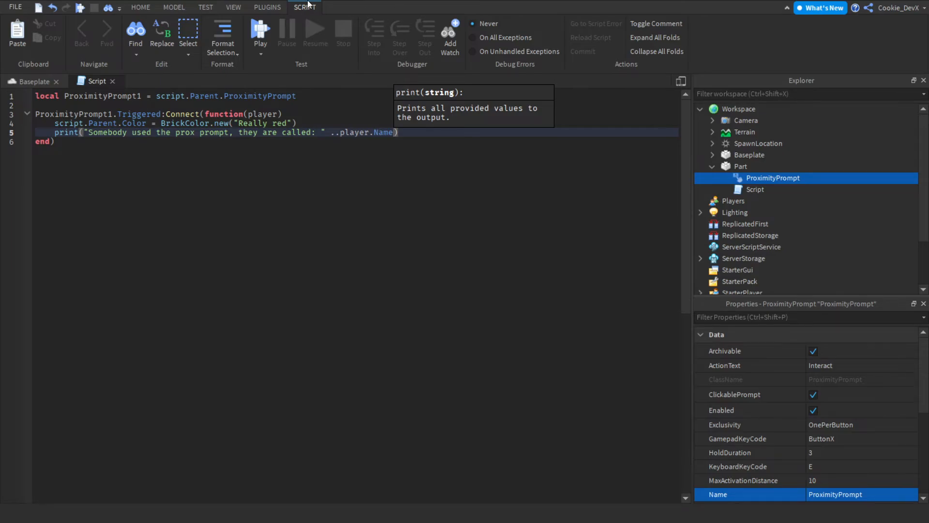
{"action": "left_click", "coordinate": [272, 29]}
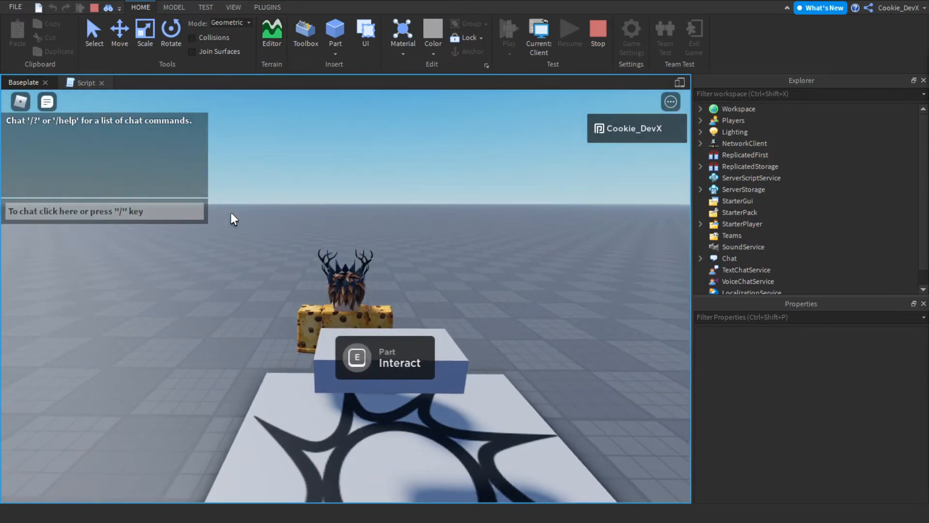
{"action": "key", "text": "e"}
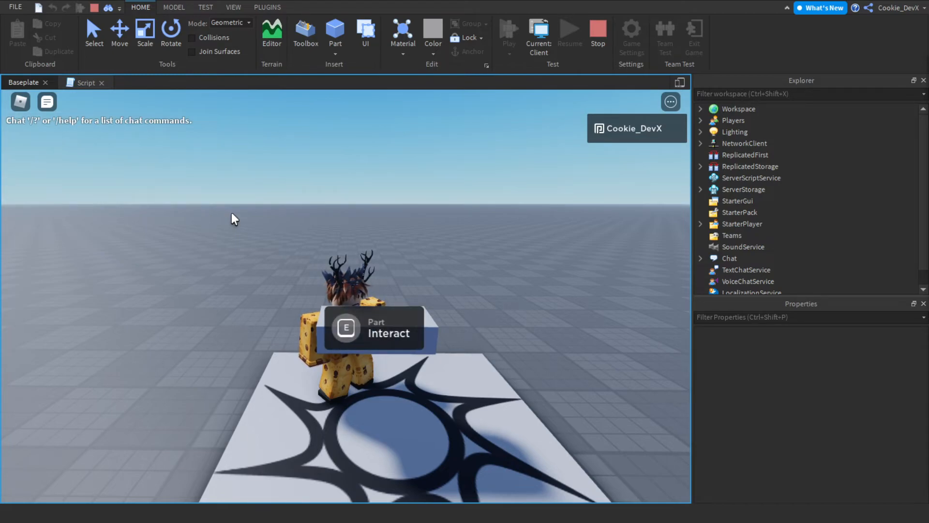
{"action": "key", "text": "F9"}
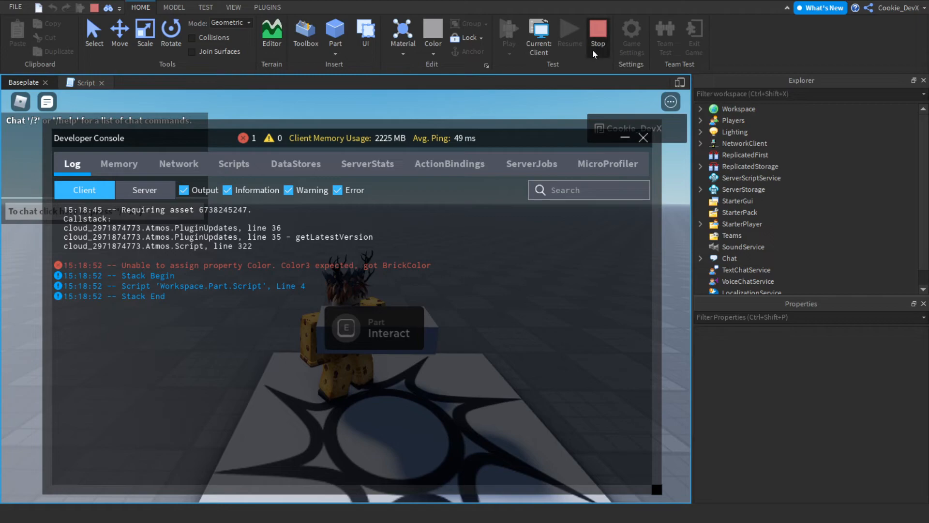
Stop the playtest and replace BrickColor.new("Really red") with Color3.new() on line 4.
{"action": "left_click", "coordinate": [596, 36]}
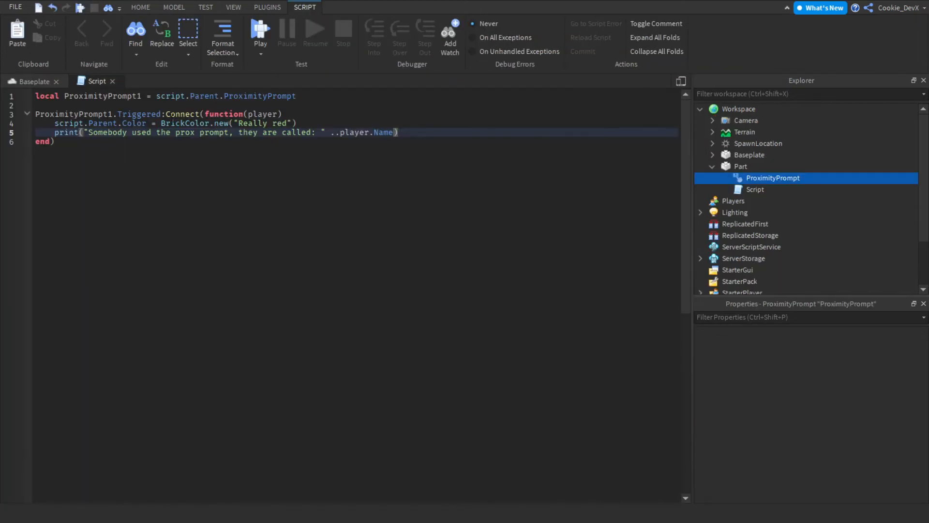
{"action": "left_click", "coordinate": [396, 132]}
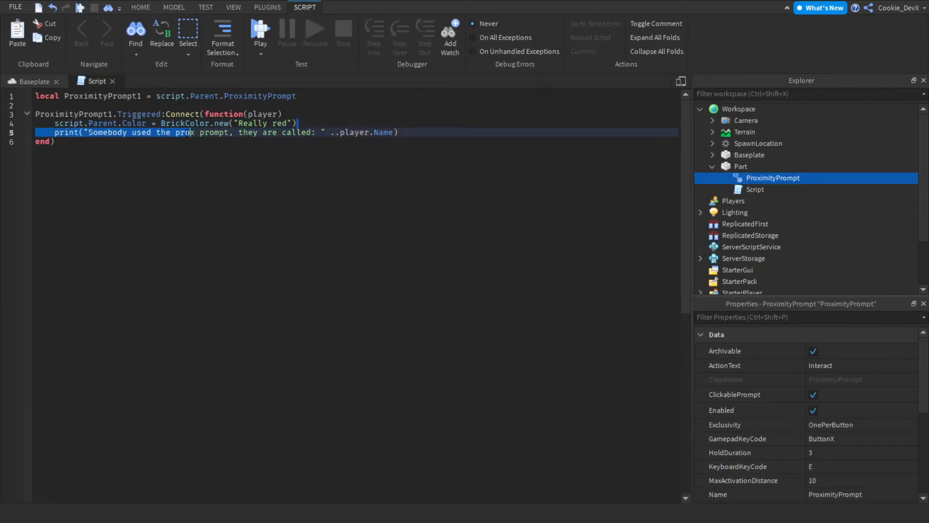
{"action": "left_click_drag", "start_coordinate": [298, 123], "coordinate": [162, 122]}
{"action": "type", "text": "script.Parent."}
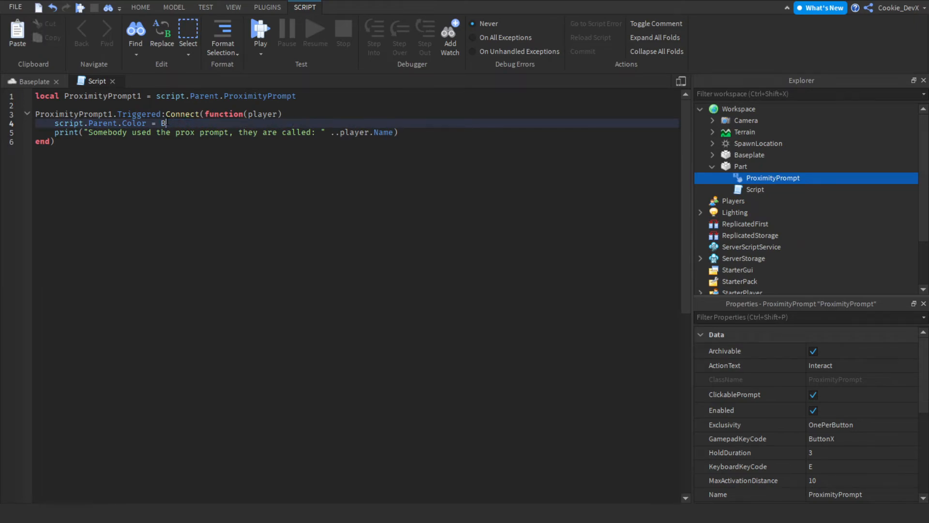
{"action": "type", "text": "Color3.n"}
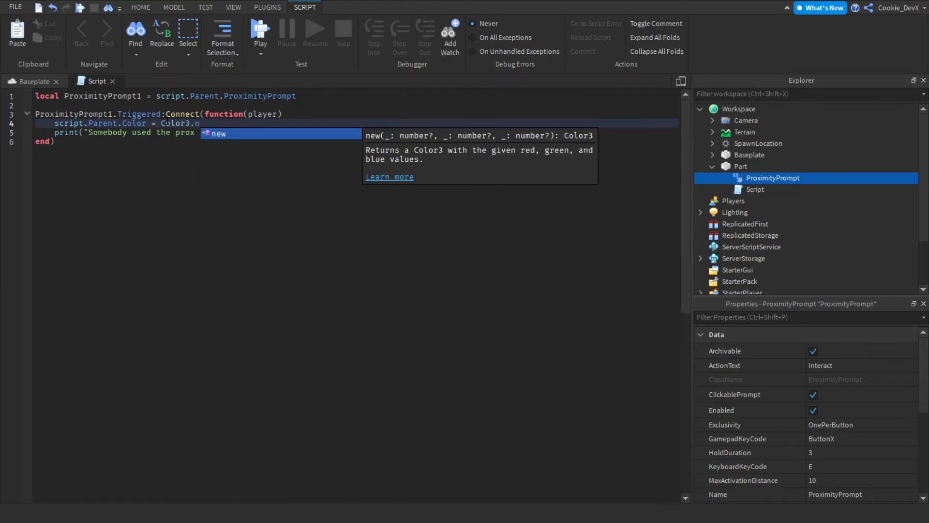
{"action": "key", "text": "BackSpace"}
{"action": "key", "text": "BackSpace"}
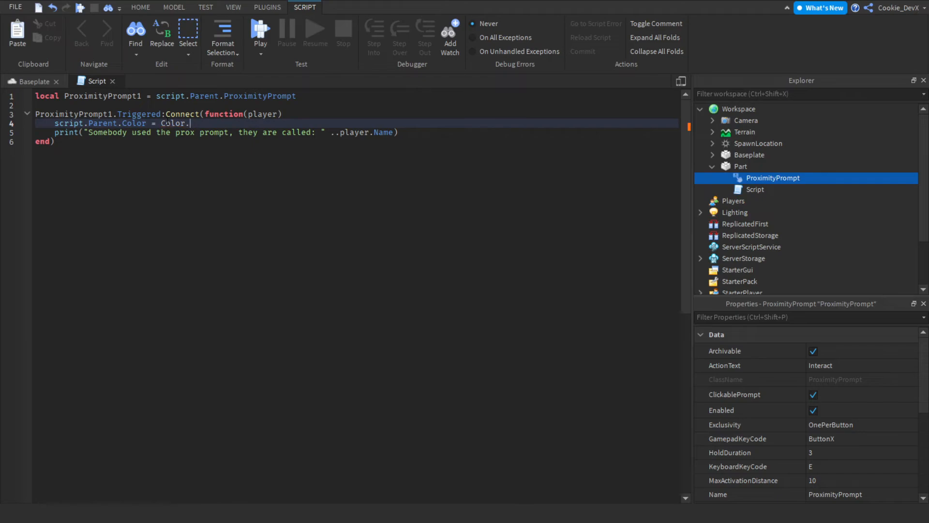
{"action": "type", "text": "3."}
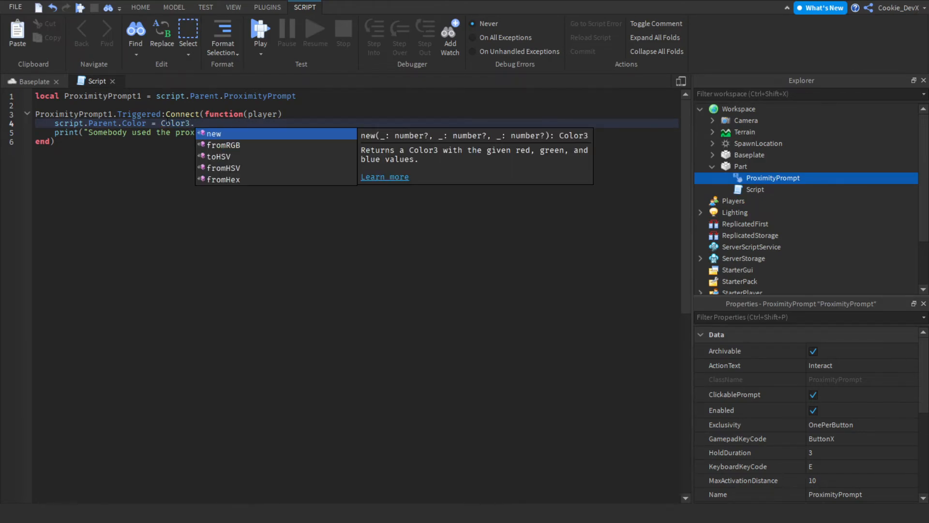
{"action": "type", "text": "new("}
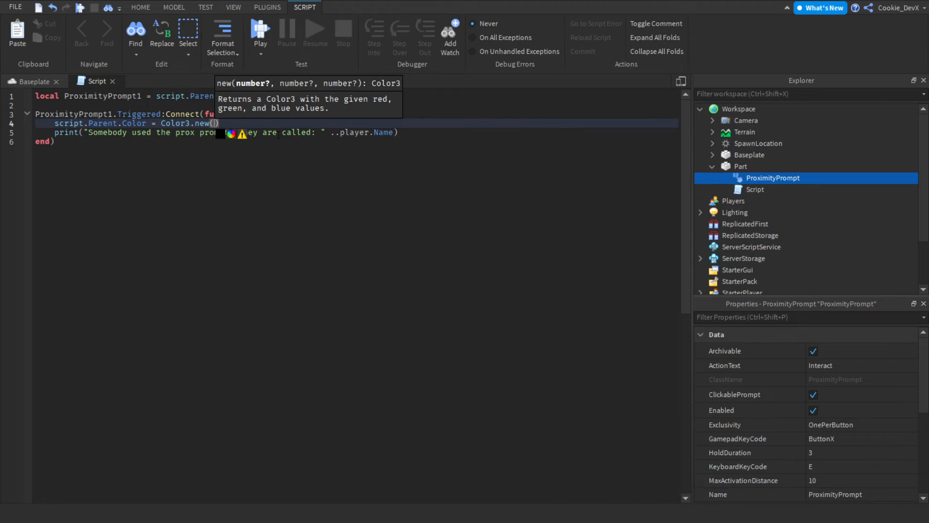
{"action": "type", "text": "255,255,2"}
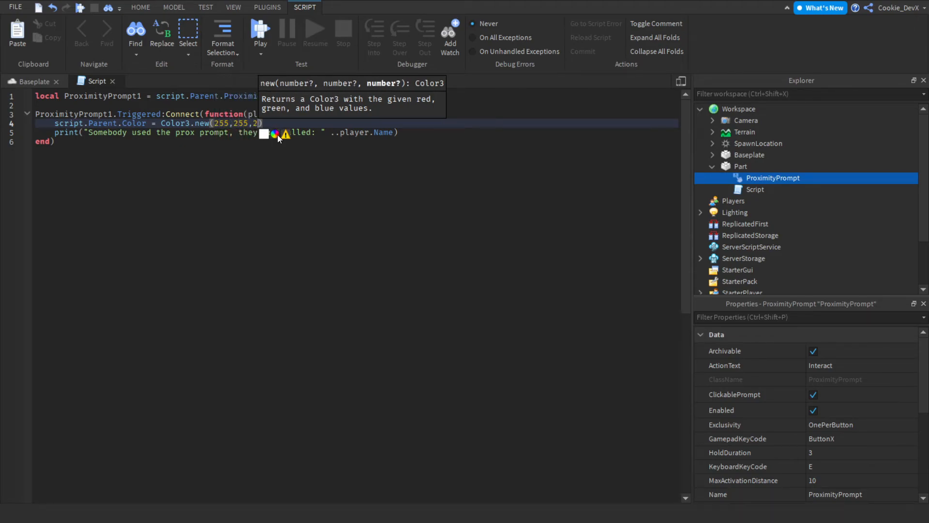
{"action": "type", "text": "55"}
{"action": "left_click", "coordinate": [289, 132]}
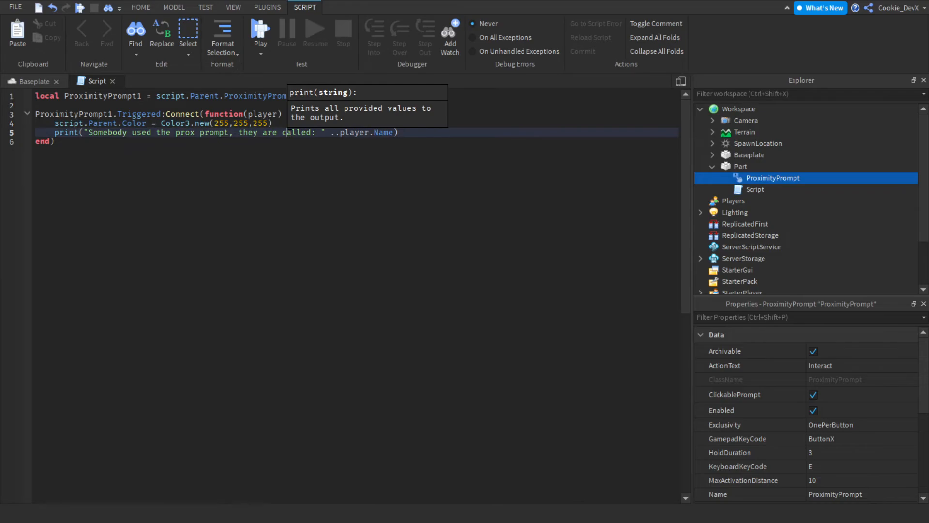
Pick bright green (0.392157, 1, 0.172549) for the Color3 value via the colour swatch.
{"action": "left_click", "coordinate": [255, 113]}
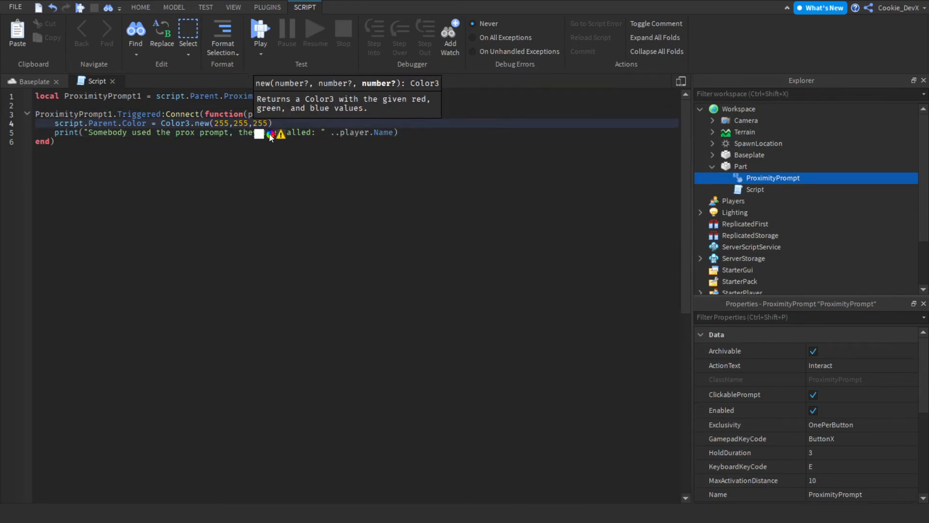
{"action": "left_click", "coordinate": [260, 133]}
{"action": "left_click", "coordinate": [313, 53]}
{"action": "mouse_move", "coordinate": [313, 54]}
{"action": "left_mouse_down"}
{"action": "mouse_move", "coordinate": [350, 49]}
{"action": "mouse_move", "coordinate": [376, 63]}
{"action": "mouse_move", "coordinate": [356, 53]}
{"action": "left_mouse_up"}
{"action": "left_click", "coordinate": [349, 242]}
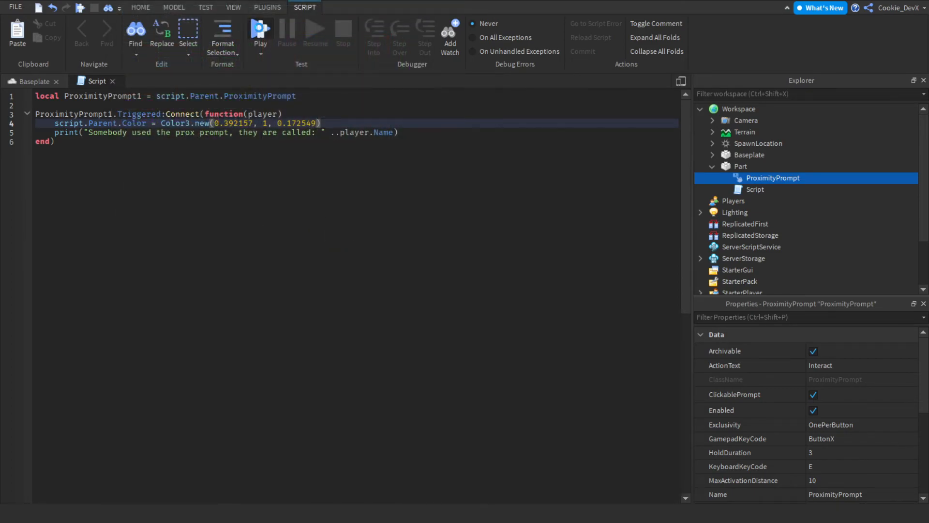
Playtest and hold E near the part so it turns green.
{"action": "left_click", "coordinate": [260, 33]}
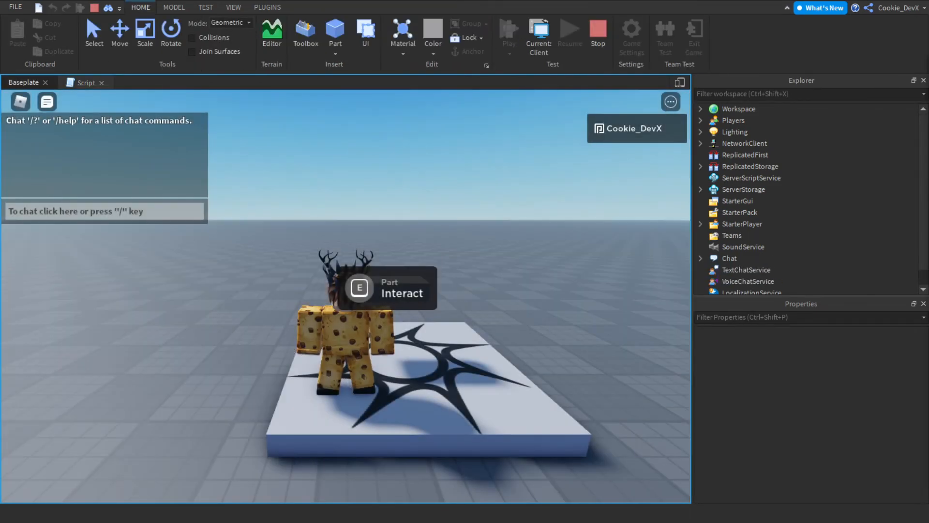
{"action": "key", "text": "e"}
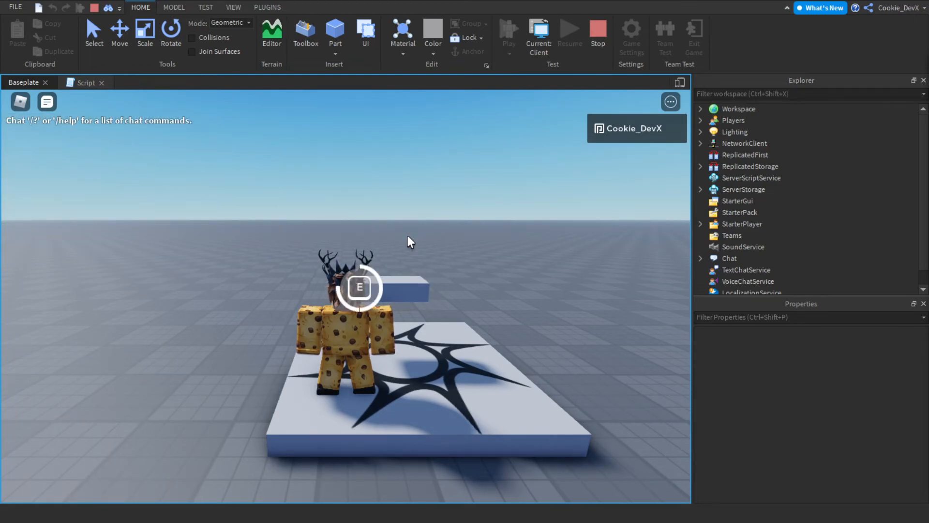
{"action": "key", "text": "s"}
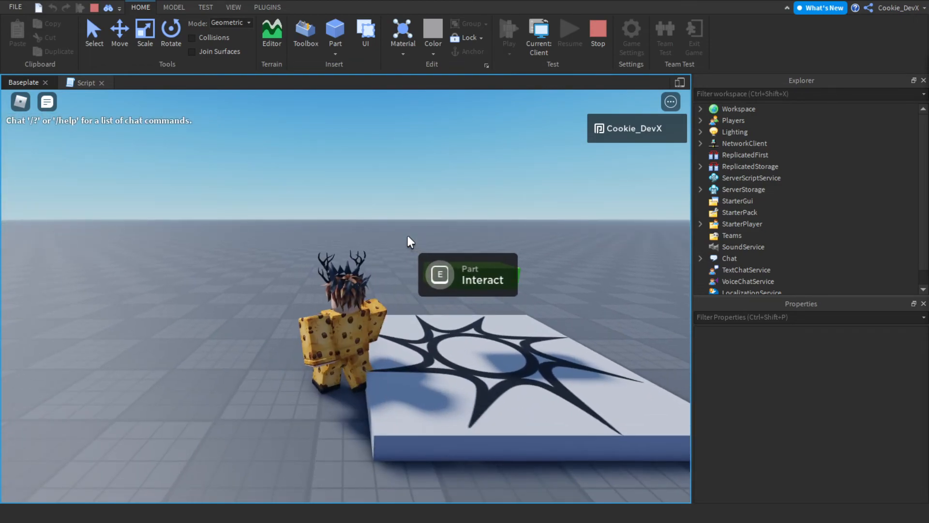
View the printed player name in the developer console, close it and walk away.
{"action": "key", "text": "F9"}
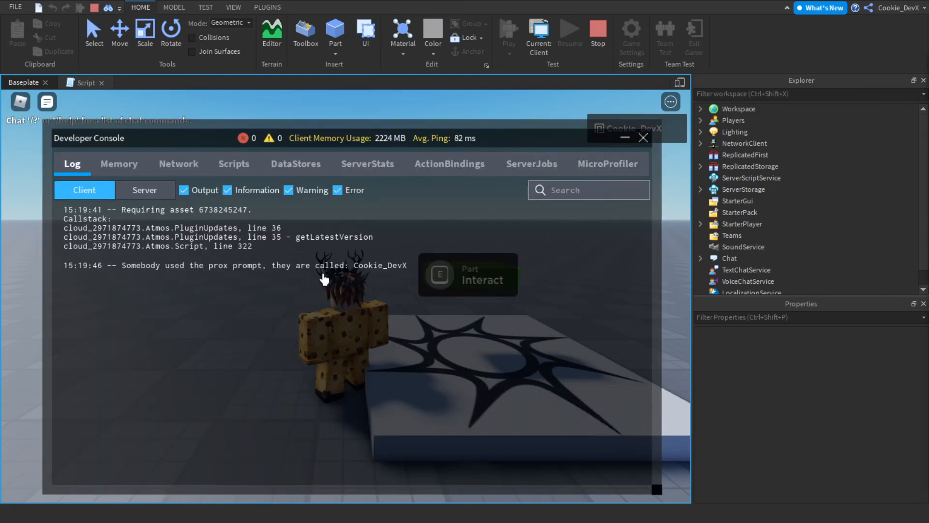
{"action": "key", "text": "F9"}
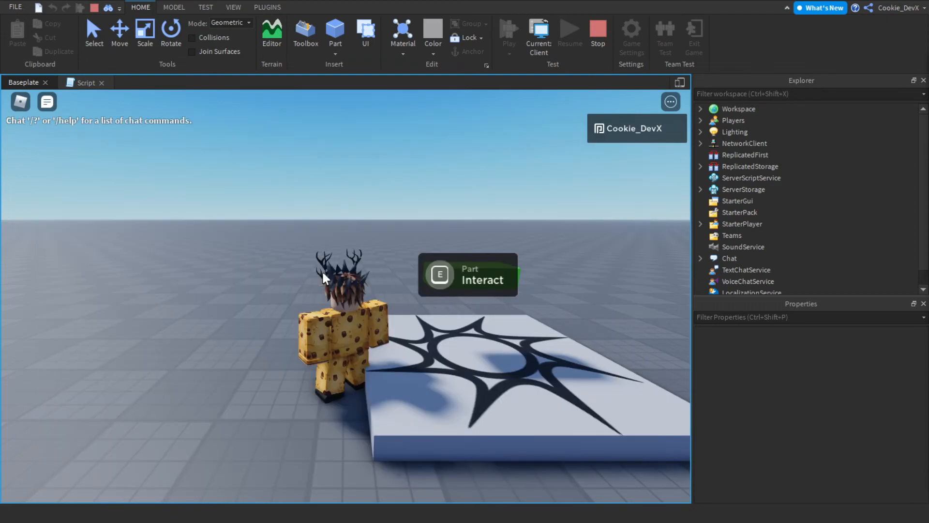
{"action": "key", "text": "s"}
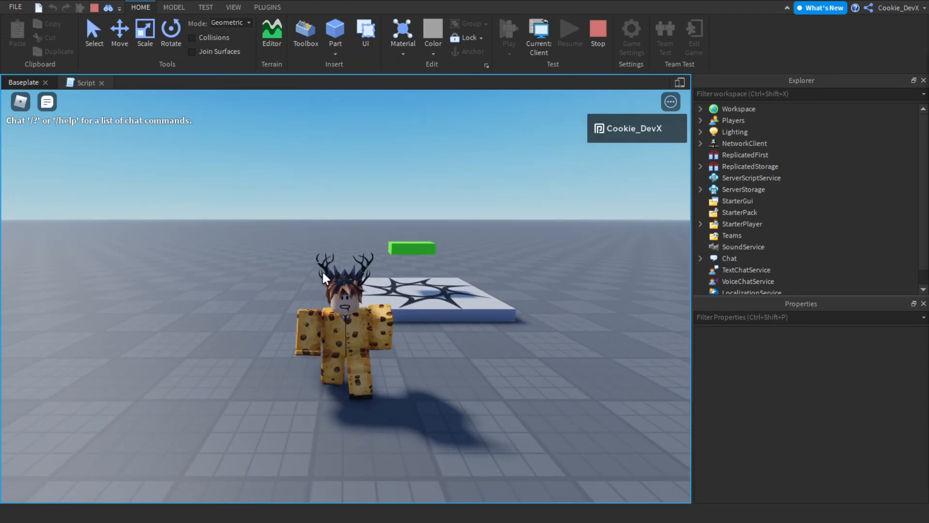